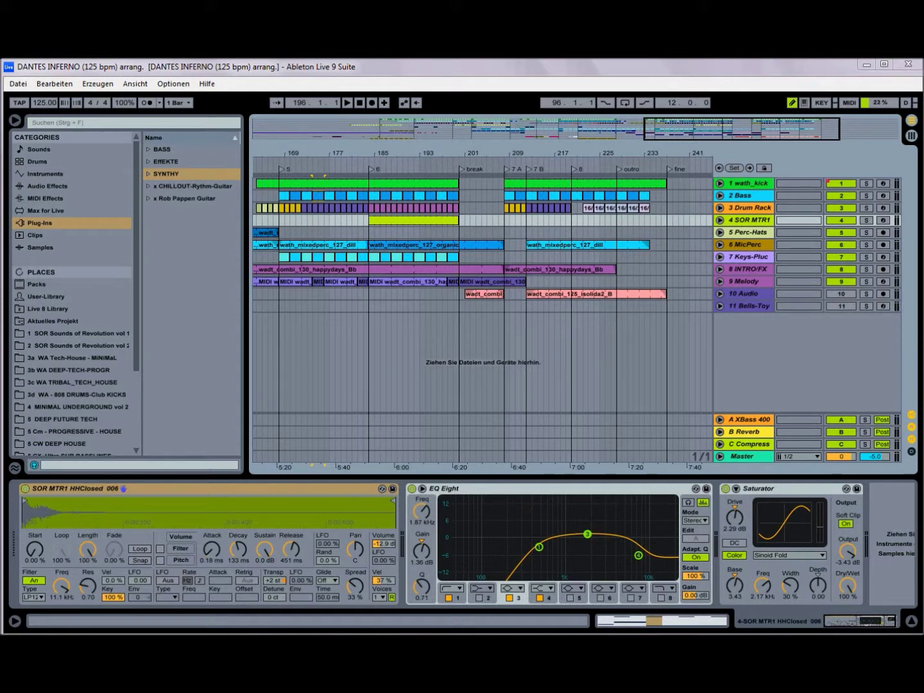
Browse the BASS, EFFEKTE and SYNTHY plug-in folders, looking through the SYNTHY list to its end.
{"action": "scroll", "coordinate": [71, 289], "scroll_direction": "down", "scroll_amount": 3}
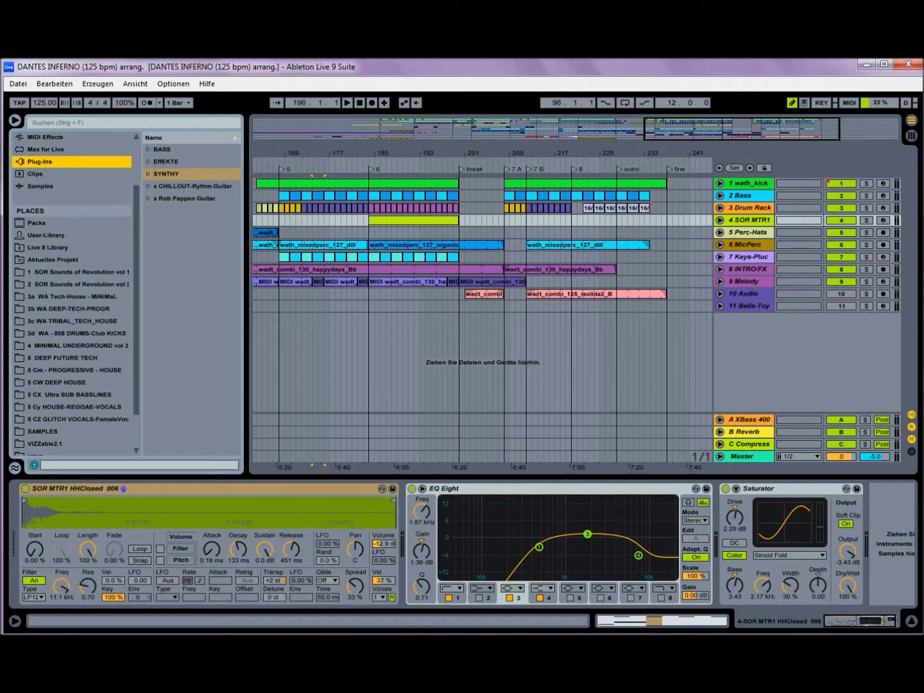
{"action": "left_click", "coordinate": [148, 149]}
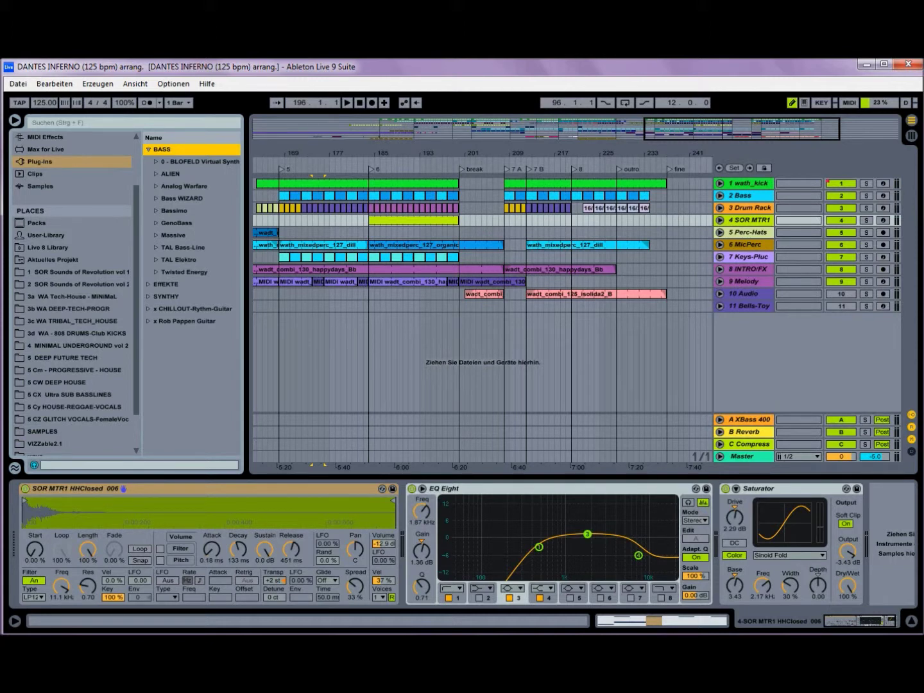
{"action": "left_click", "coordinate": [148, 284]}
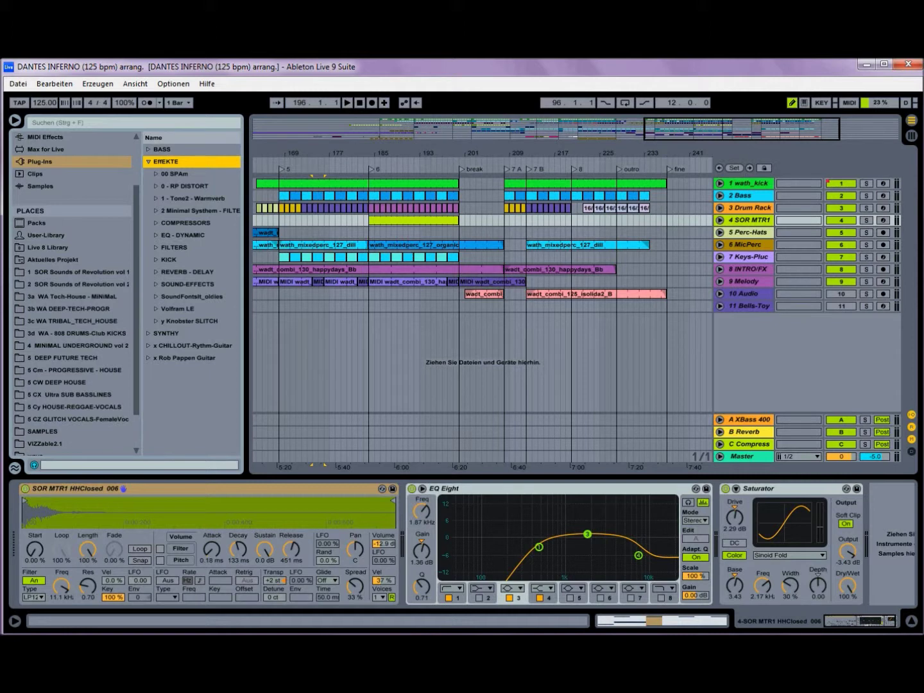
{"action": "key", "text": "Left"}
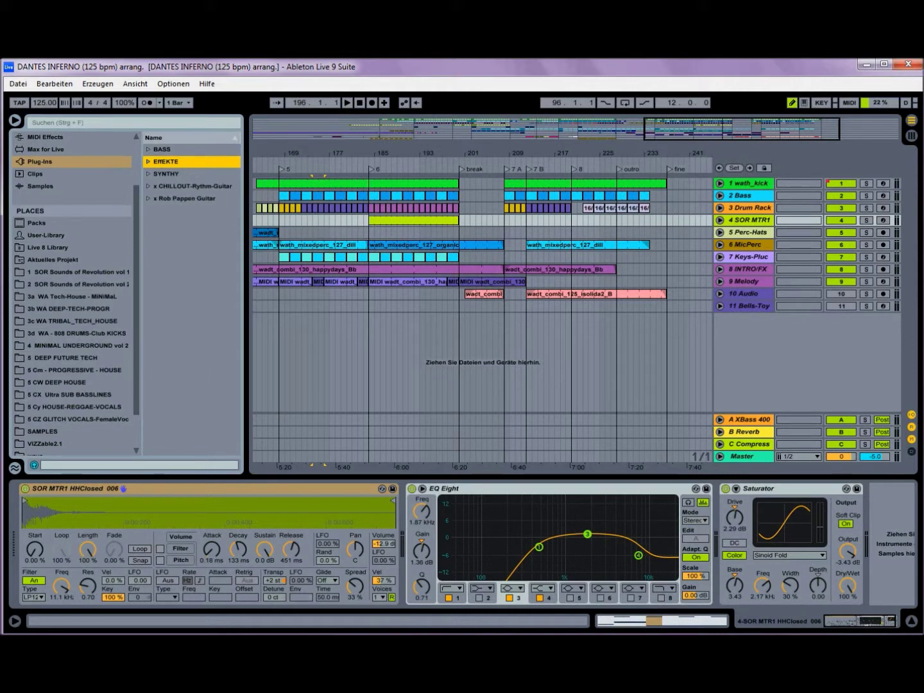
{"action": "key", "text": "Down"}
{"action": "key", "text": "Right"}
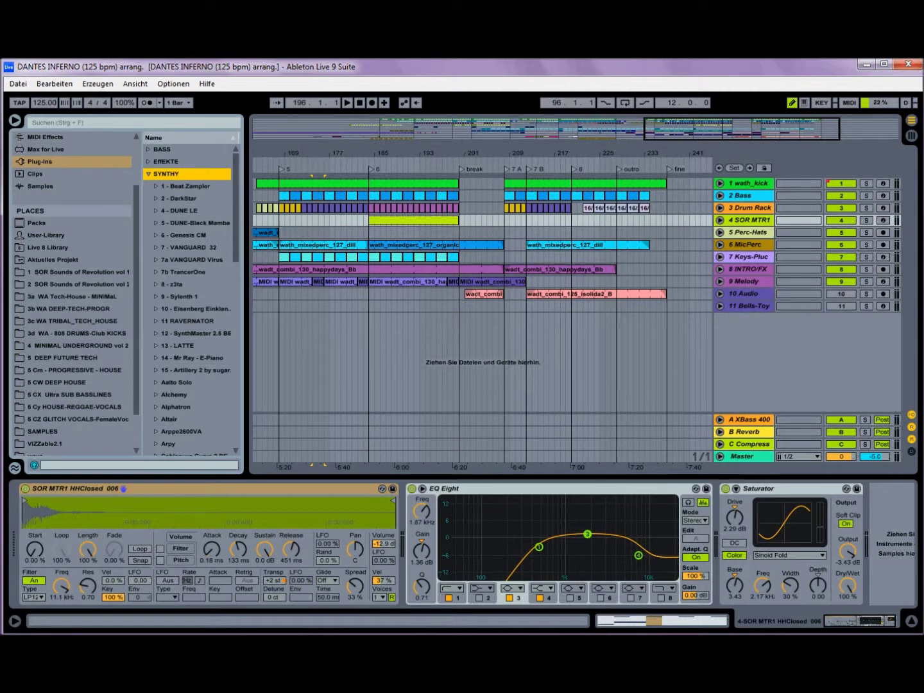
{"action": "scroll", "coordinate": [191, 300], "scroll_direction": "down", "scroll_amount": 5}
{"action": "scroll", "coordinate": [191, 300], "scroll_direction": "down", "scroll_amount": 1}
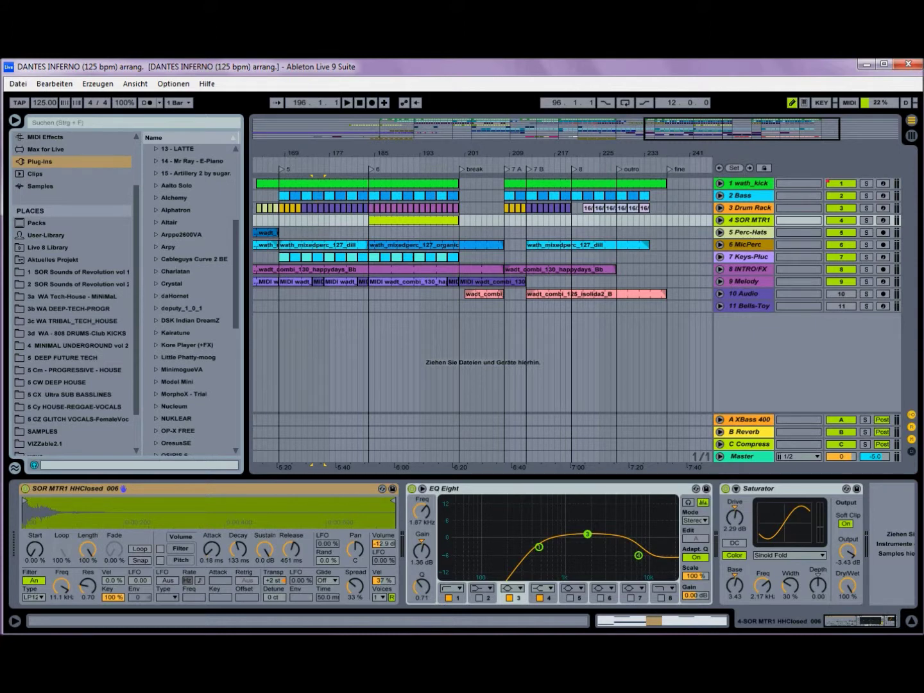
{"action": "scroll", "coordinate": [191, 299], "scroll_direction": "down", "scroll_amount": 2}
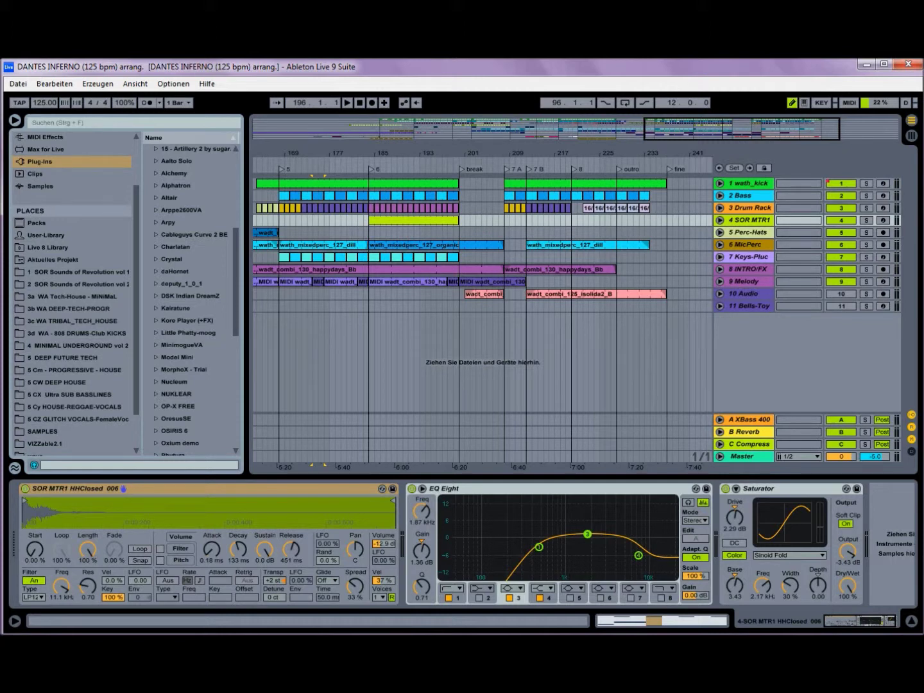
{"action": "scroll", "coordinate": [195, 298], "scroll_direction": "down", "scroll_amount": 8}
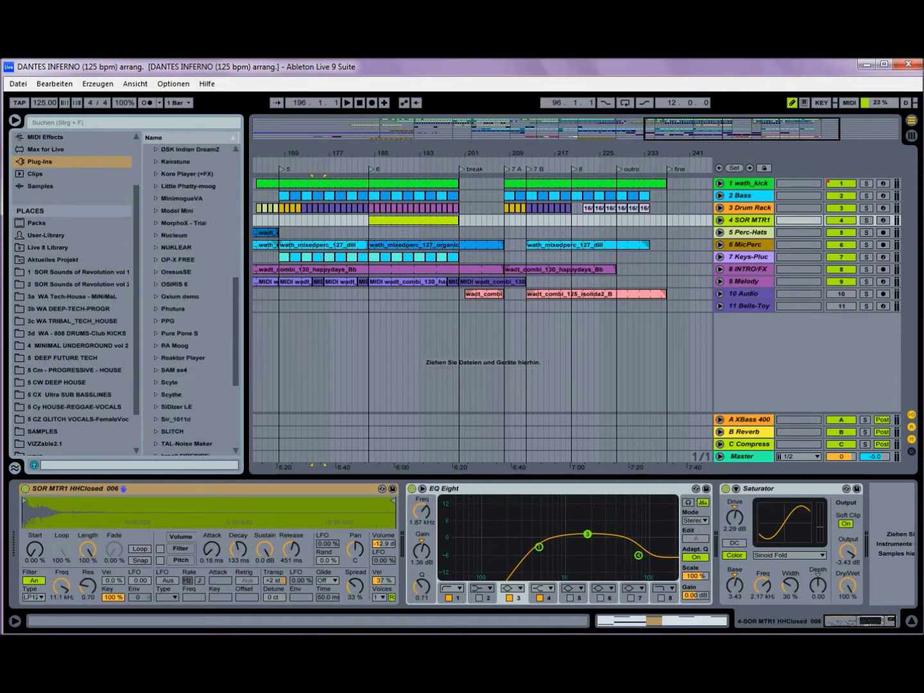
{"action": "scroll", "coordinate": [195, 298], "scroll_direction": "down", "scroll_amount": 2}
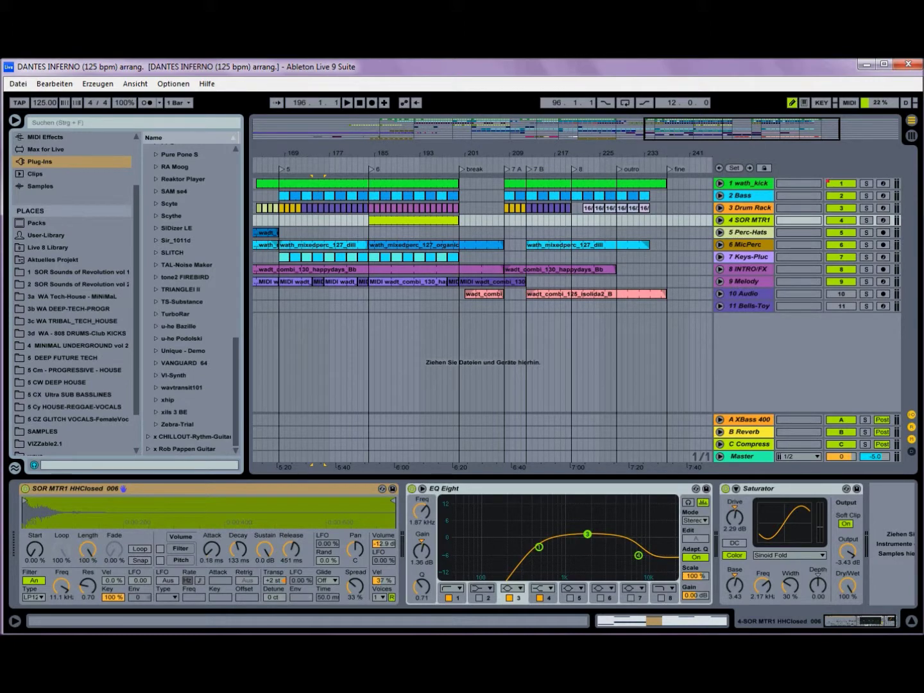
Show the Drum Rack track's devices from the Session View, then return to the Arrangement View around the break and bridge sections.
{"action": "key", "text": "Tab"}
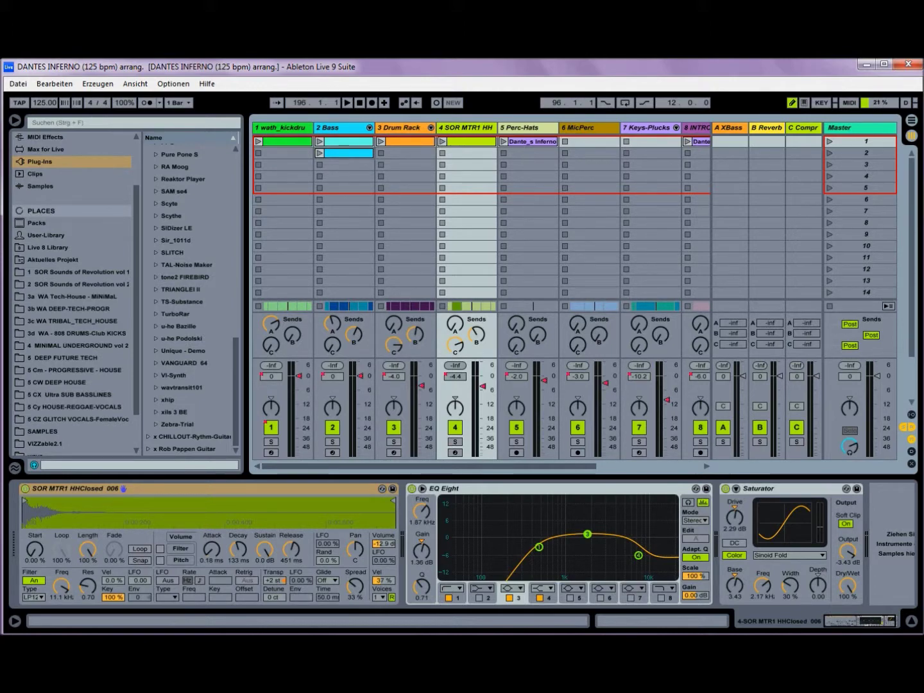
{"action": "left_click", "coordinate": [399, 128]}
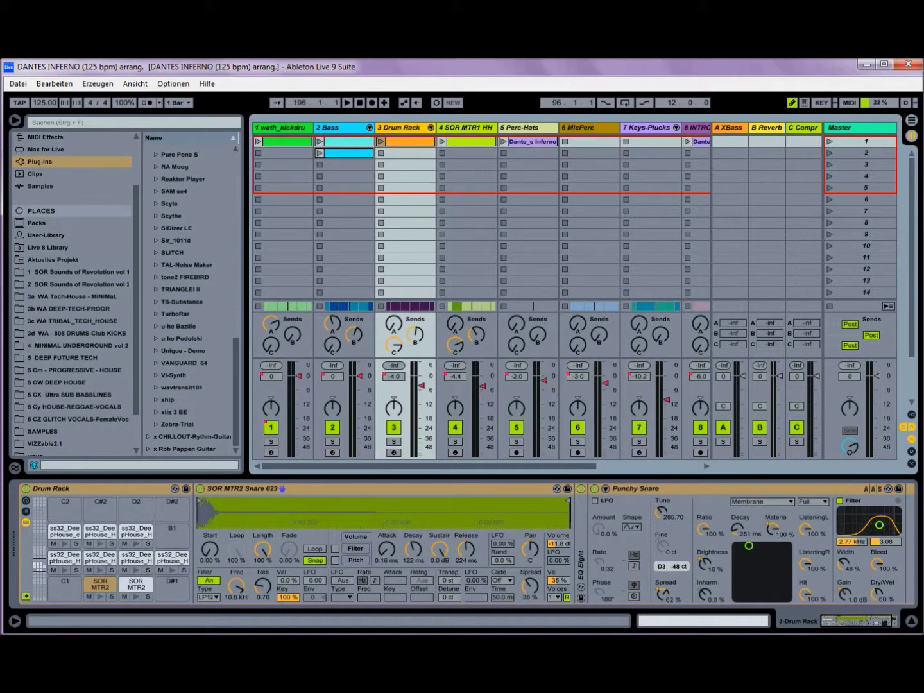
{"action": "key", "text": "Tab"}
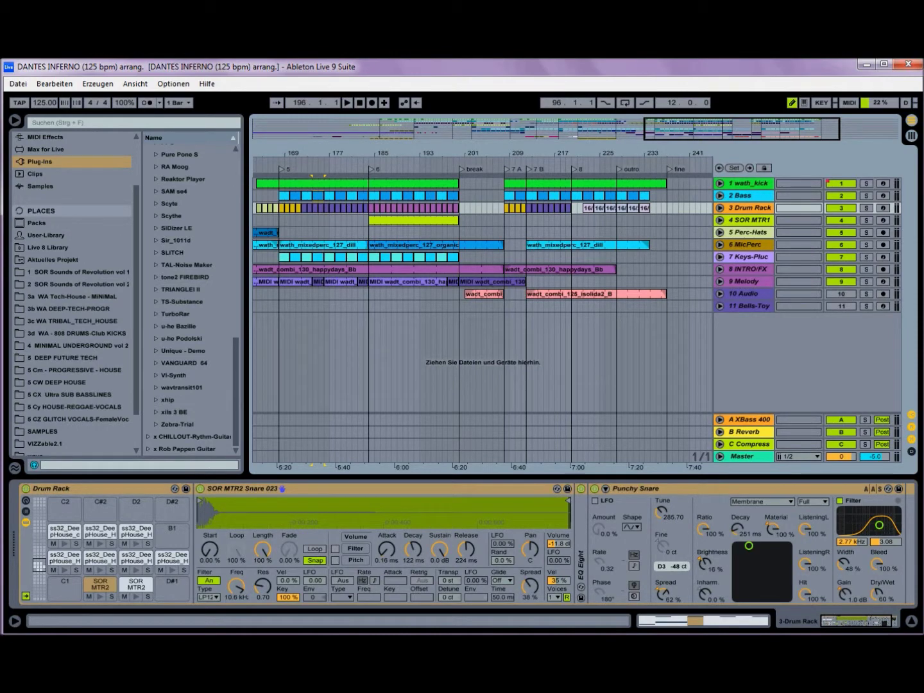
{"action": "left_click_drag", "start_coordinate": [742, 129], "coordinate": [471, 129]}
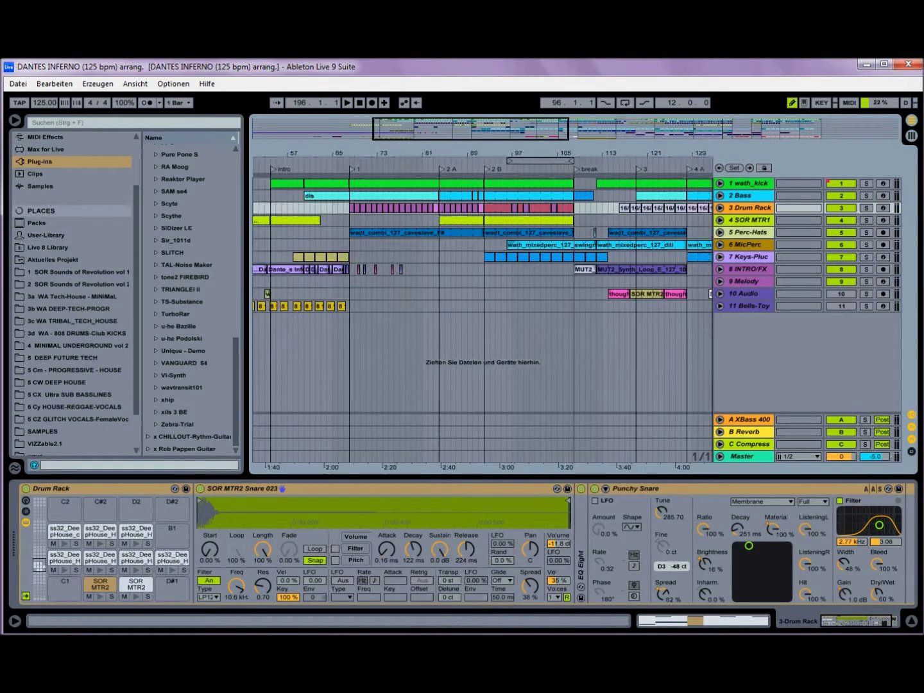
{"action": "left_click_drag", "start_coordinate": [471, 129], "coordinate": [554, 130]}
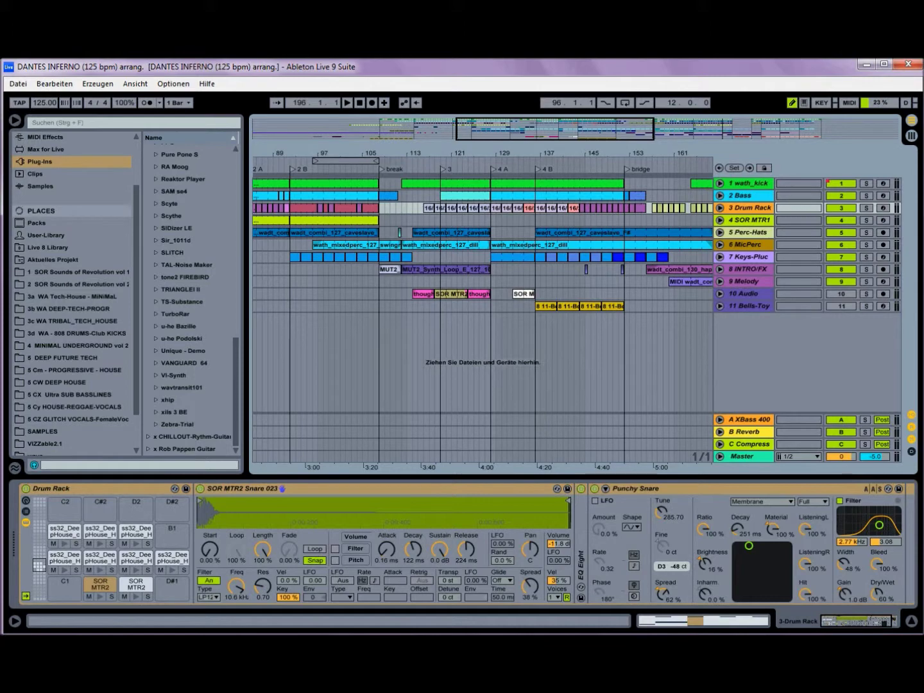
Solo the wath_kick track and examine its device chain, briefly unfolding the EQ Eight.
{"action": "left_click", "coordinate": [866, 184]}
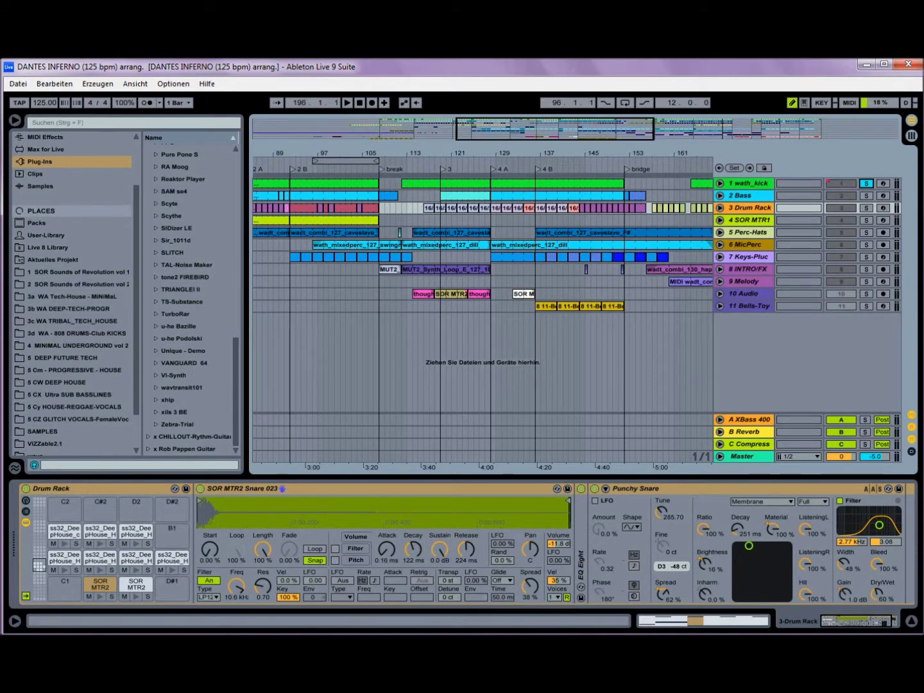
{"action": "double_click", "coordinate": [748, 184]}
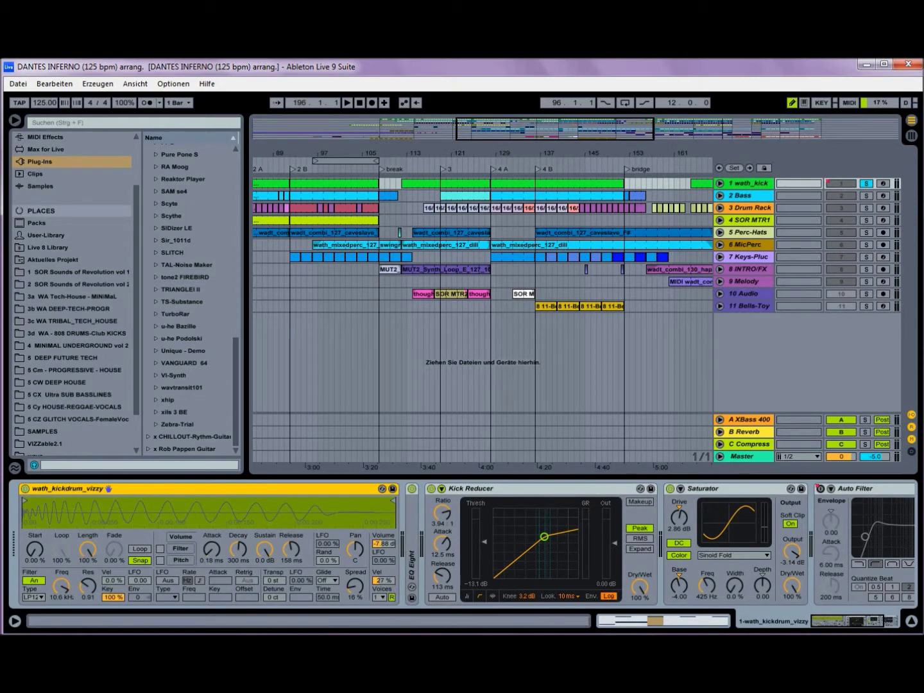
{"action": "double_click", "coordinate": [412, 565]}
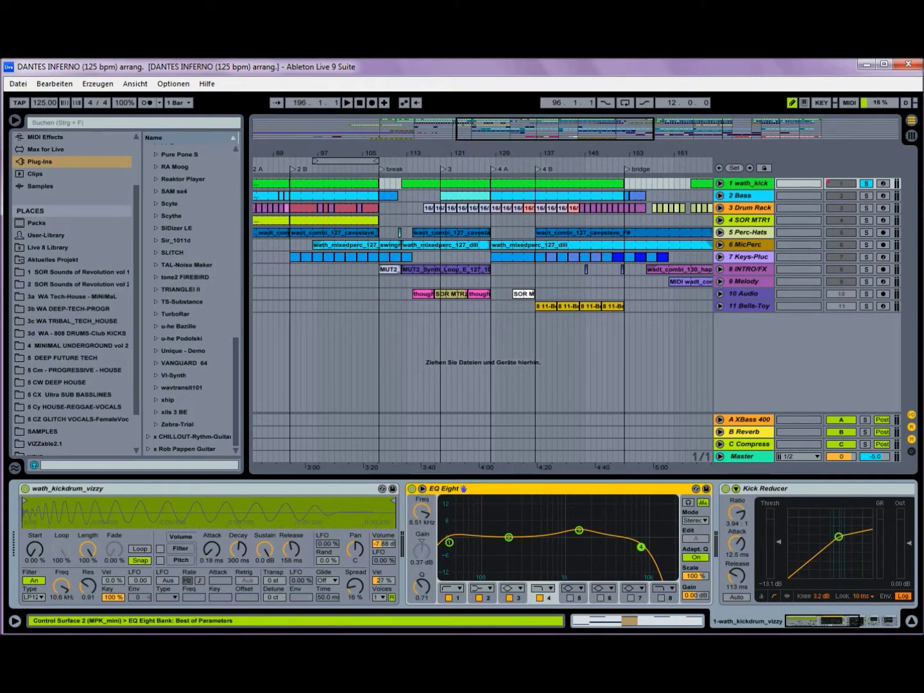
{"action": "double_click", "coordinate": [464, 488]}
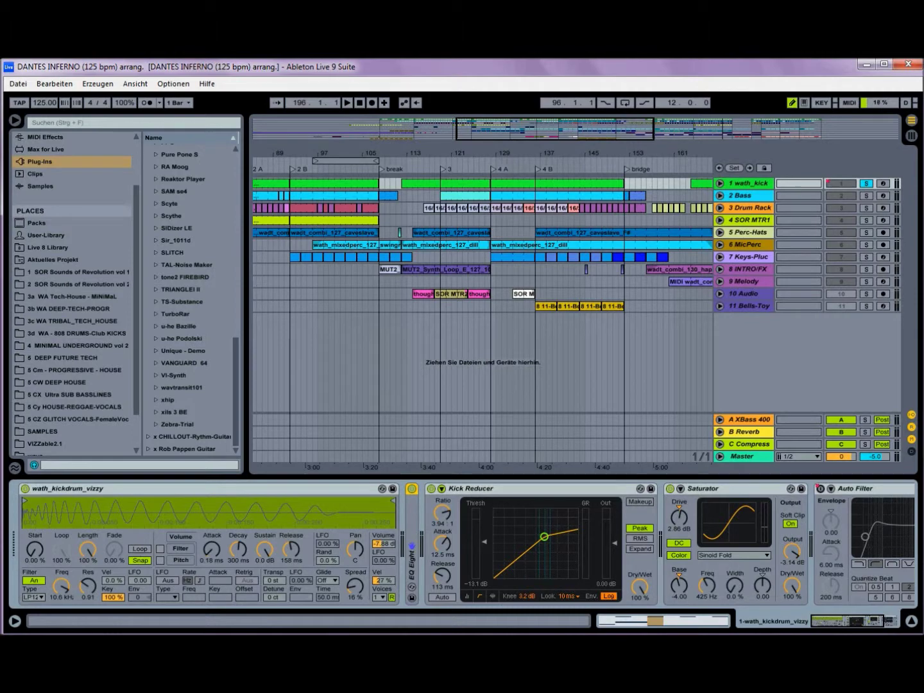
Examine the Bass track's Instrument Rack, viewing the DUNE BE chain with its plug-in window and the OperatorSUB chain.
{"action": "left_click", "coordinate": [748, 196]}
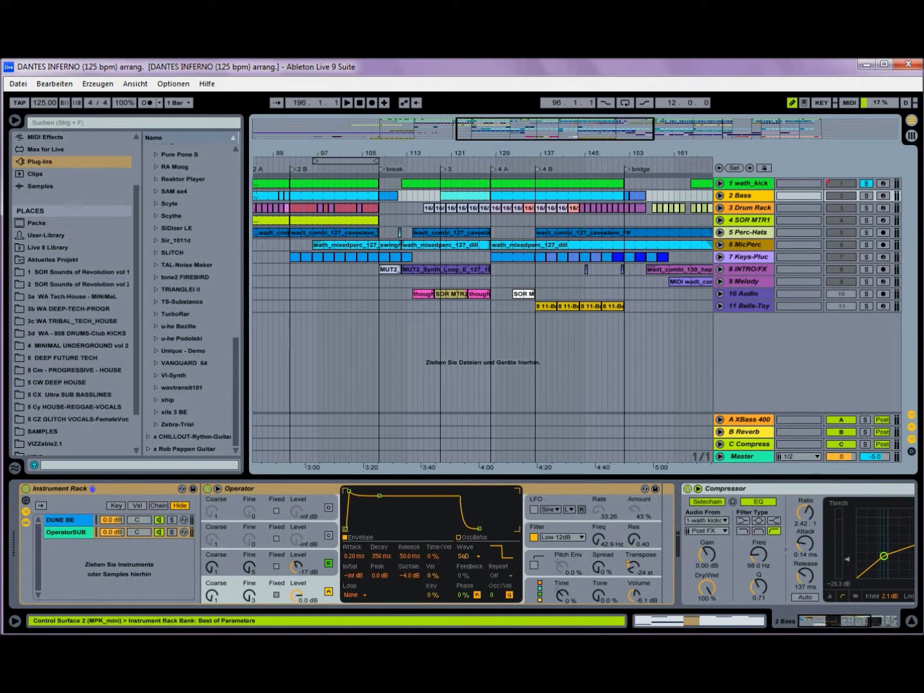
{"action": "left_click", "coordinate": [61, 520]}
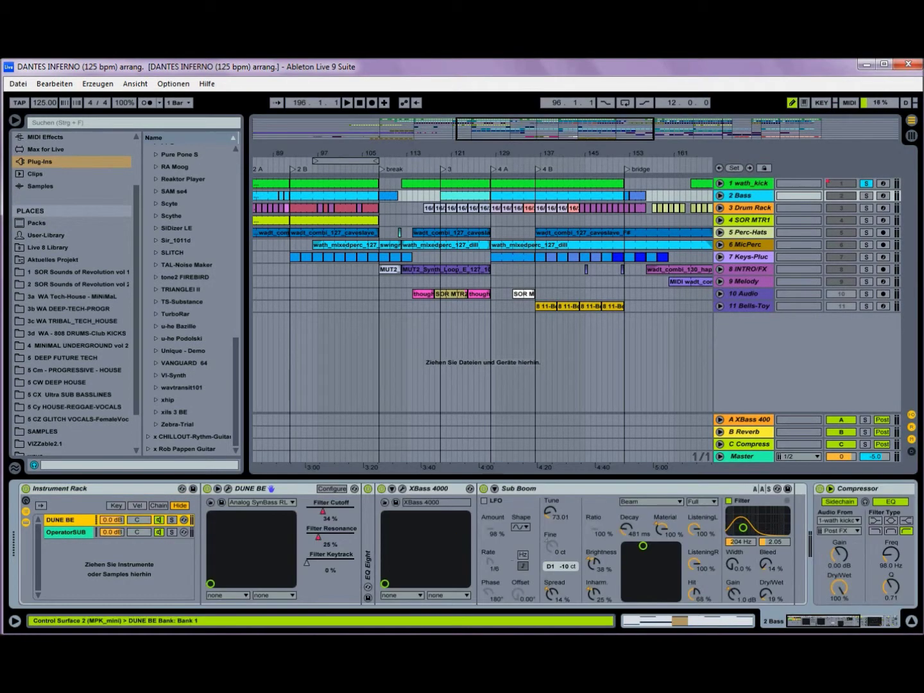
{"action": "left_click", "coordinate": [228, 488]}
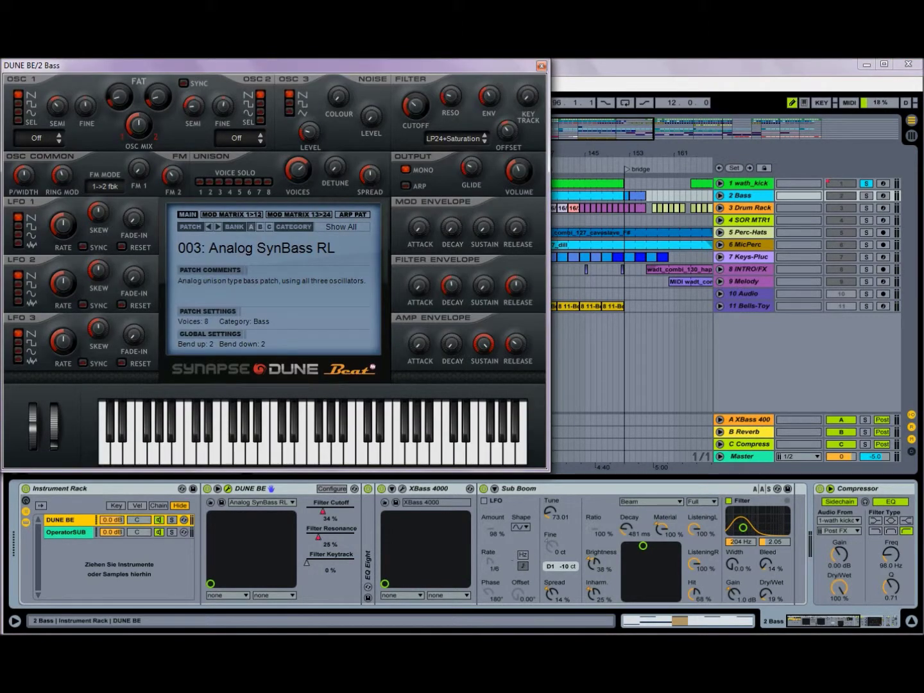
{"action": "left_click", "coordinate": [66, 533]}
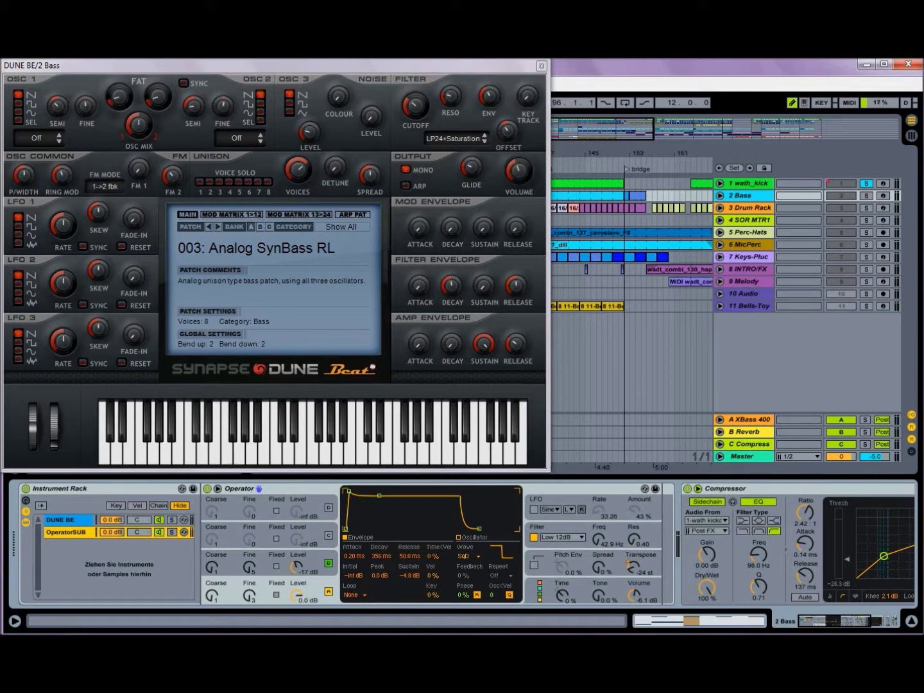
{"action": "left_click", "coordinate": [276, 66]}
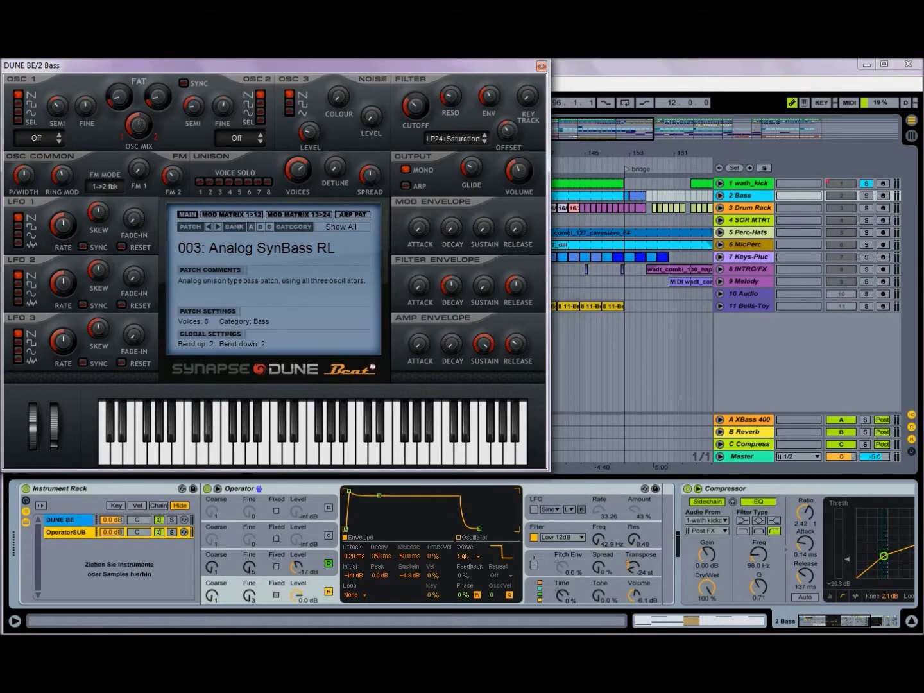
Review the devices of the Drum Rack, SOR MTR1 and MicPerc tracks and close the DUNE BE plug-in window.
{"action": "left_click", "coordinate": [750, 208]}
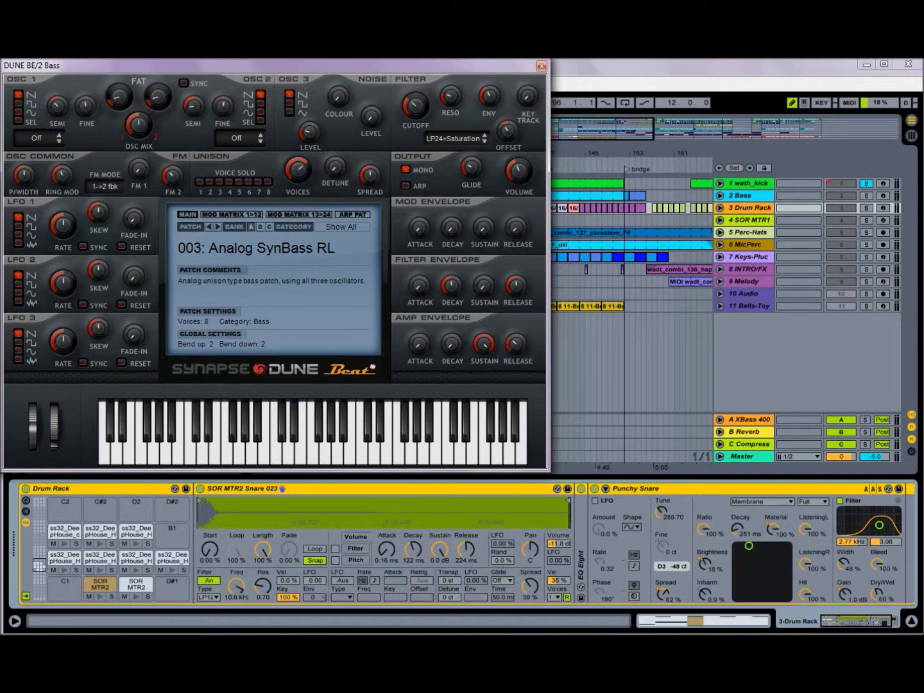
{"action": "left_click", "coordinate": [750, 220]}
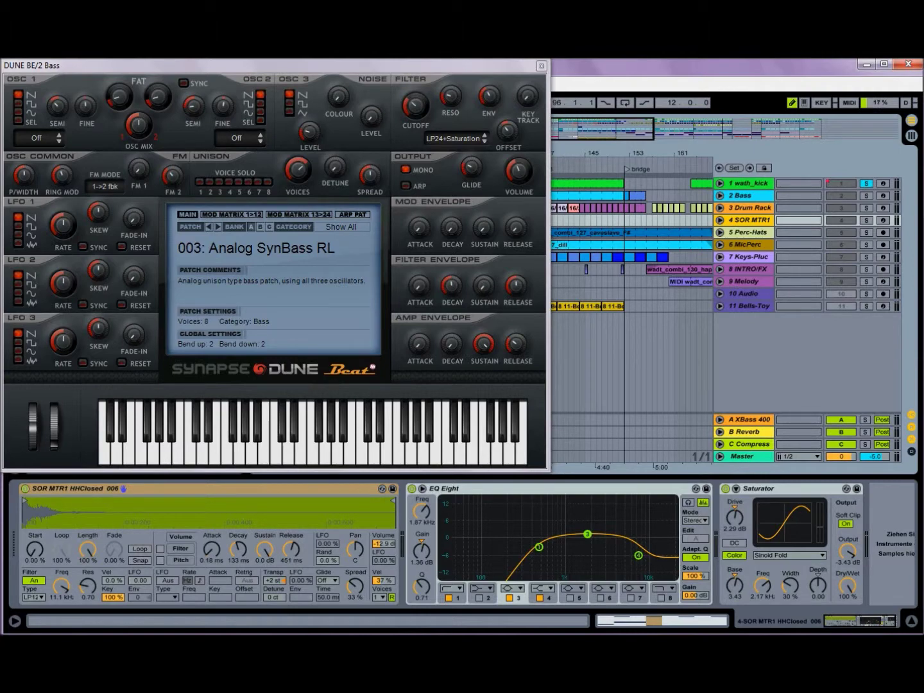
{"action": "left_click", "coordinate": [745, 245]}
{"action": "left_click", "coordinate": [542, 66]}
{"action": "left_click", "coordinate": [541, 66]}
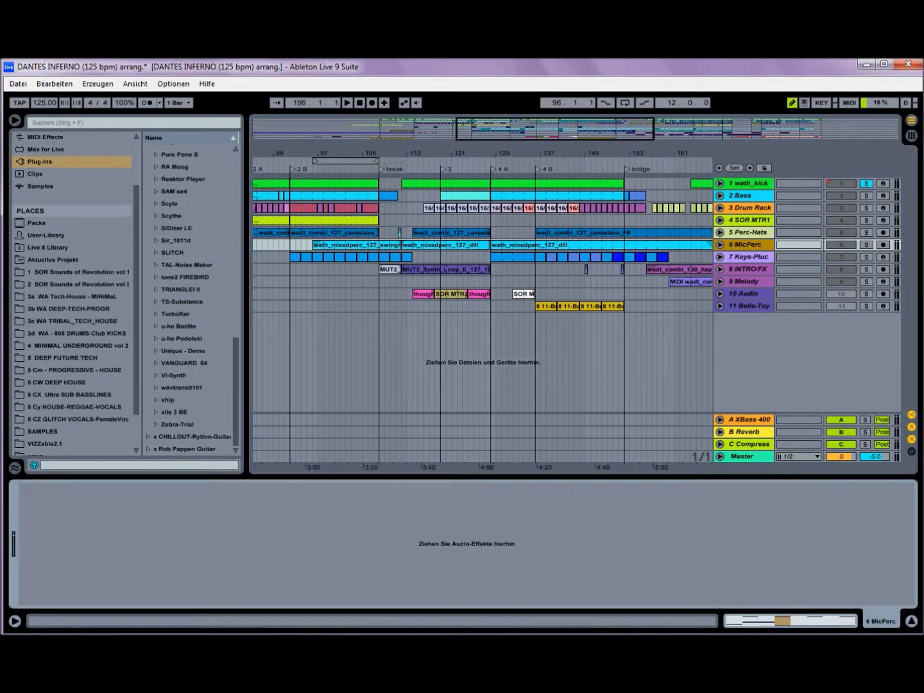
Examine the Keys-Plucks track's device chain from the Scale device through to the Dark Hall reverb and back.
{"action": "left_click", "coordinate": [748, 256]}
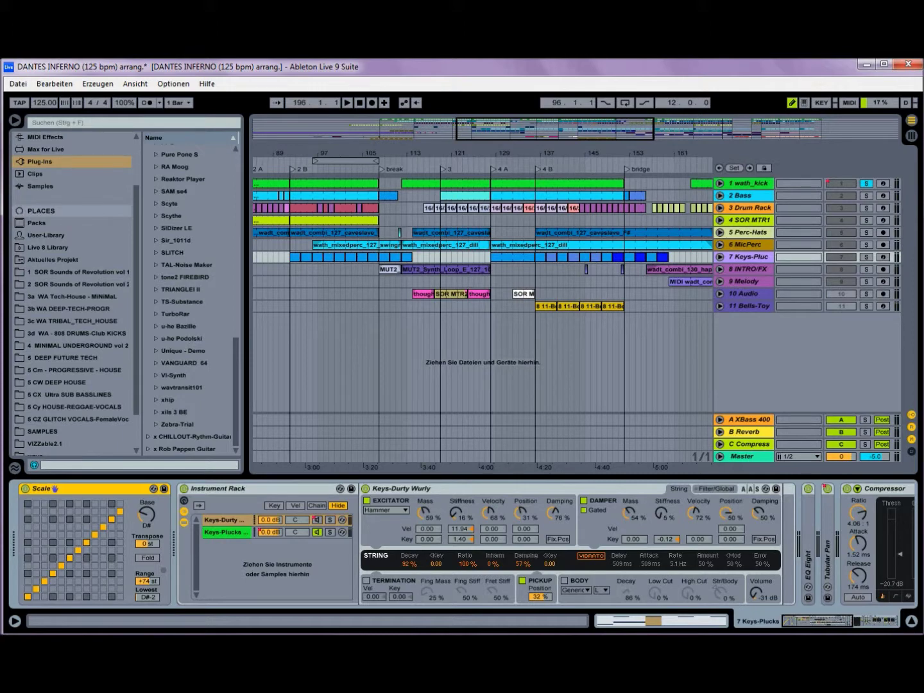
{"action": "left_click_drag", "start_coordinate": [816, 620], "coordinate": [857, 621]}
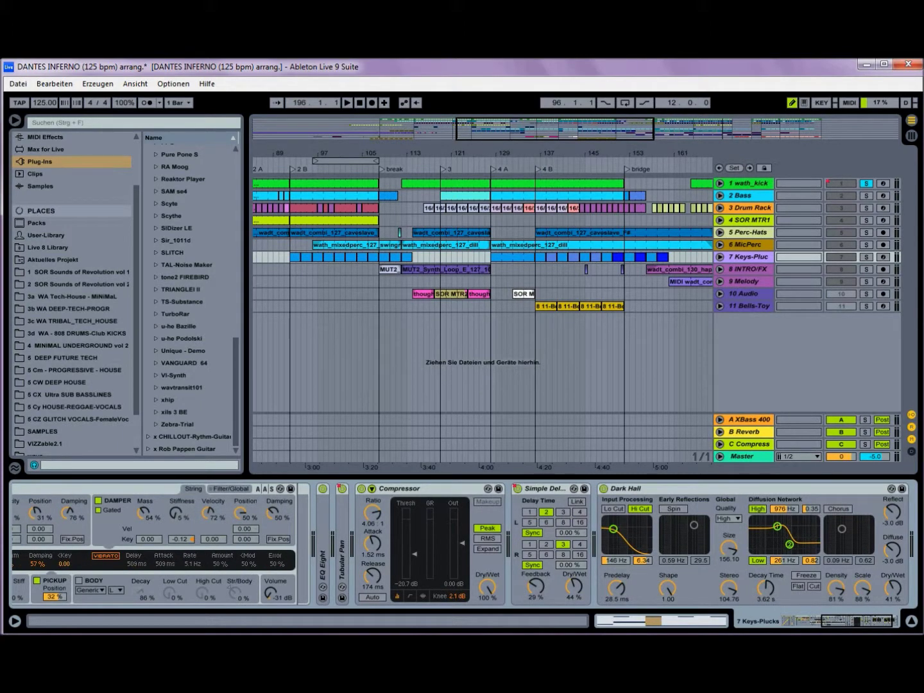
{"action": "left_click_drag", "start_coordinate": [857, 622], "coordinate": [817, 620]}
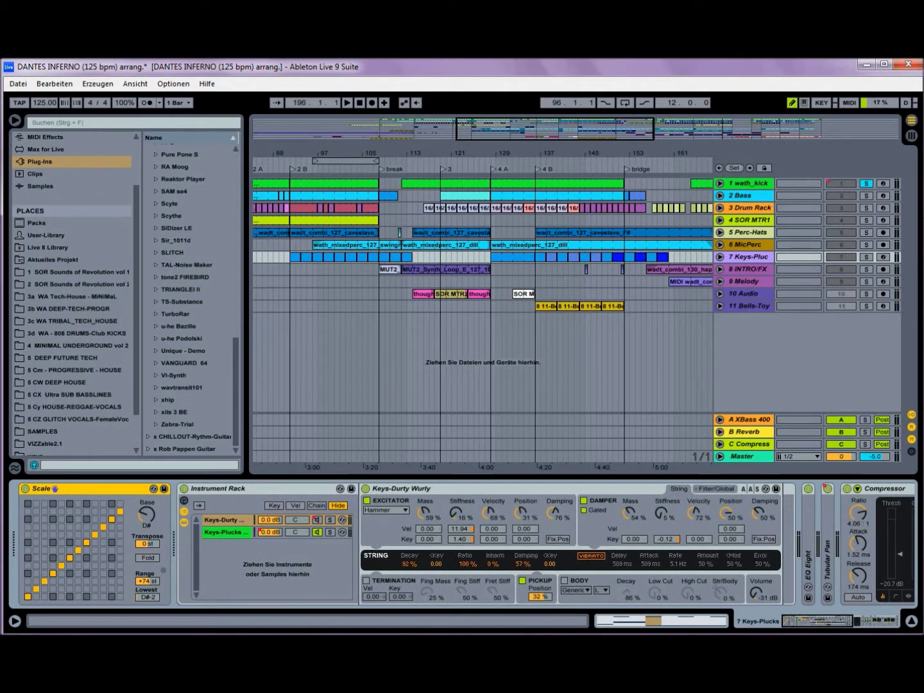
Show the Bells-Toy track's devices, play the arrangement and inspect oscillators B, C and D of the Bells-Toy Bells instrument.
{"action": "left_click", "coordinate": [748, 306]}
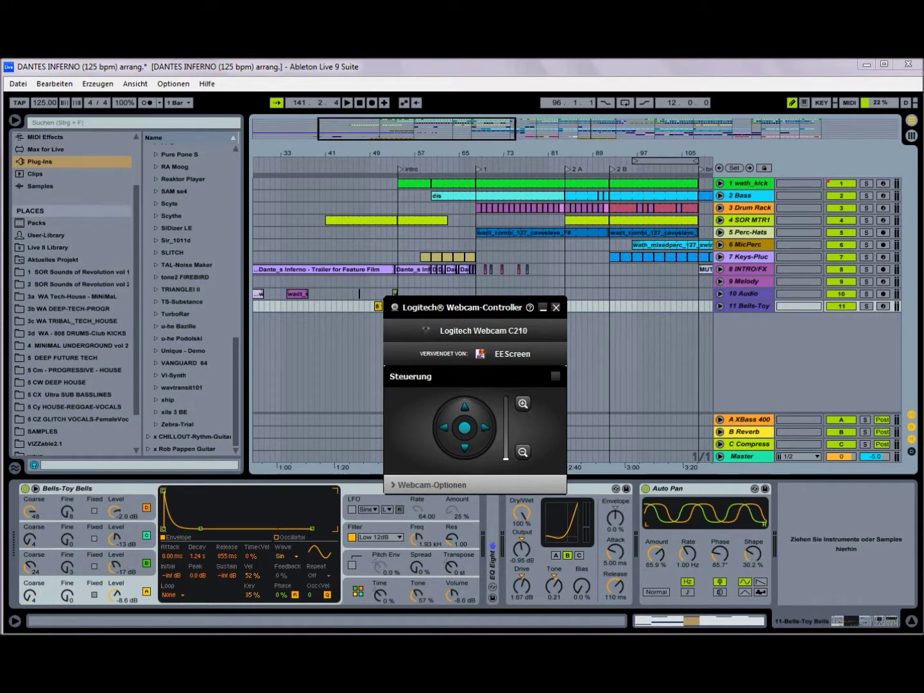
{"action": "left_click", "coordinate": [557, 308]}
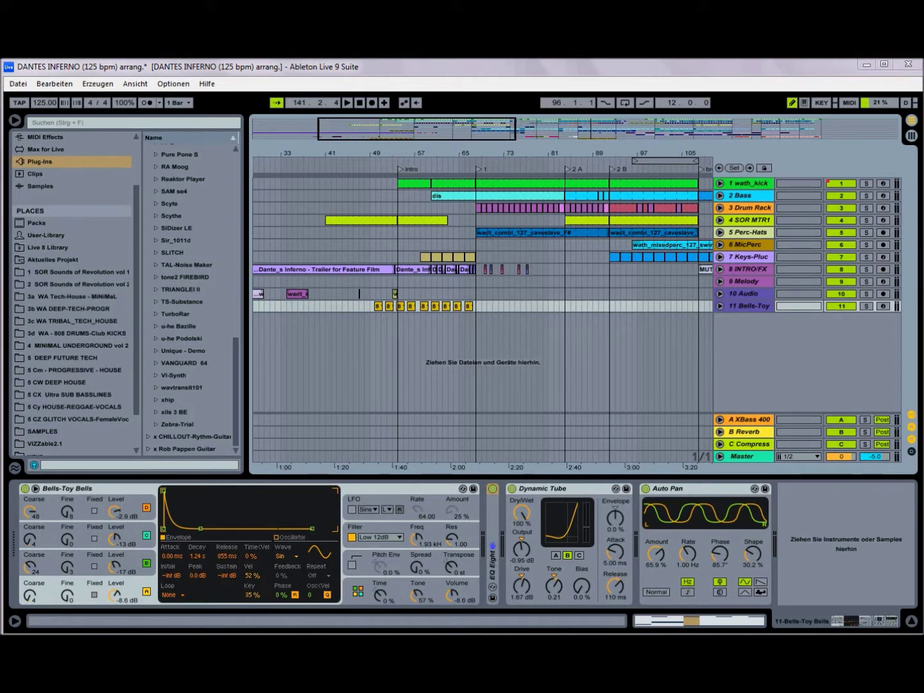
{"action": "key", "text": "space"}
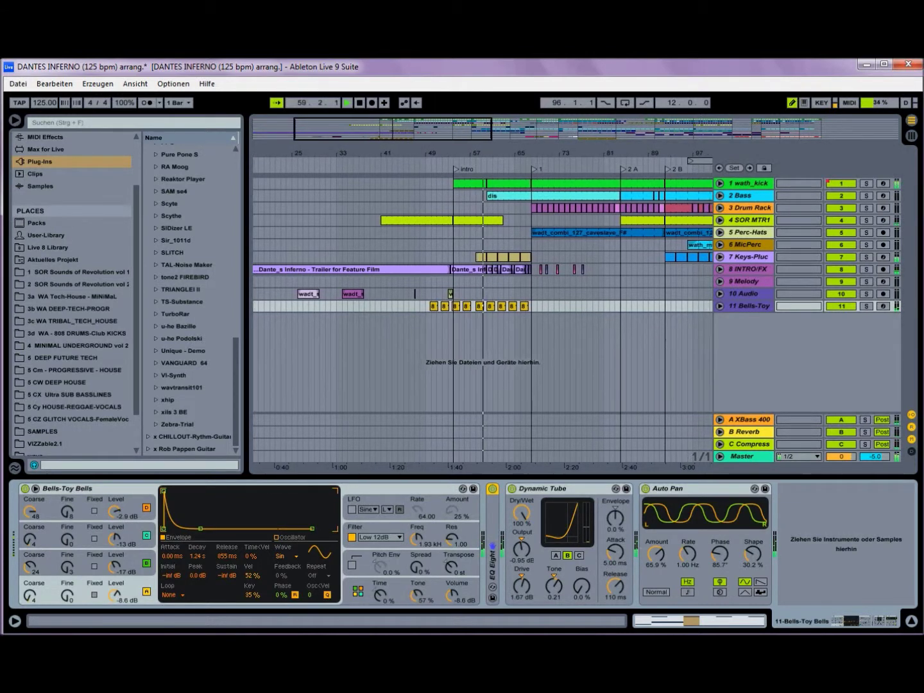
{"action": "left_click", "coordinate": [116, 567]}
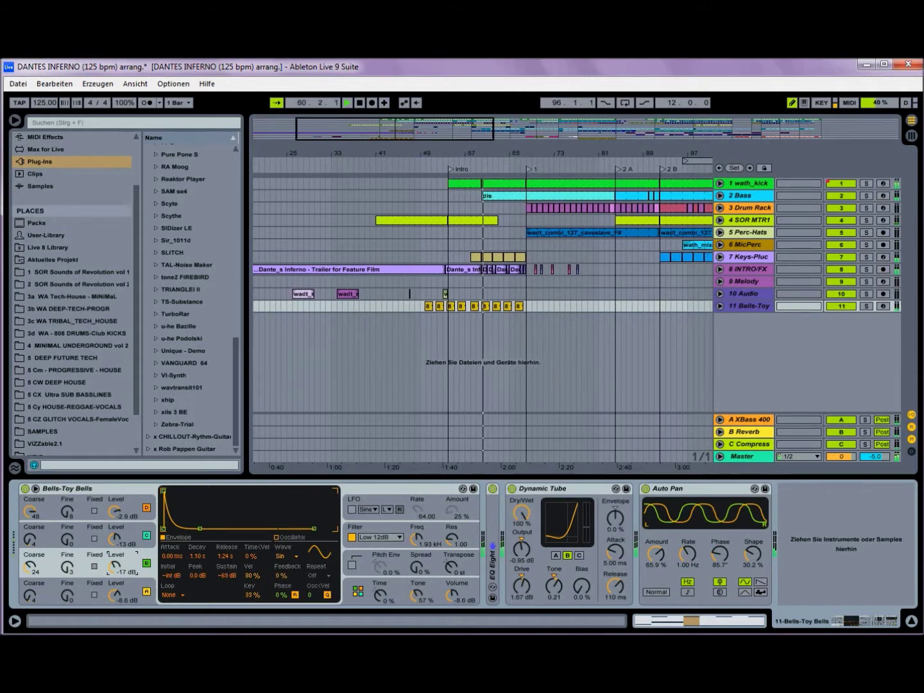
{"action": "left_click", "coordinate": [116, 539]}
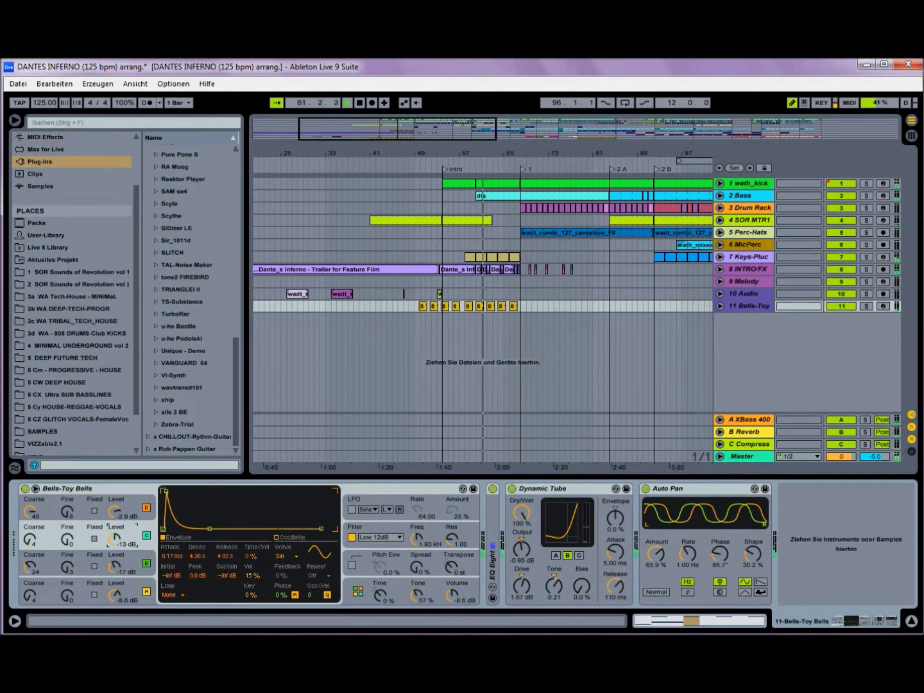
{"action": "left_click", "coordinate": [116, 511]}
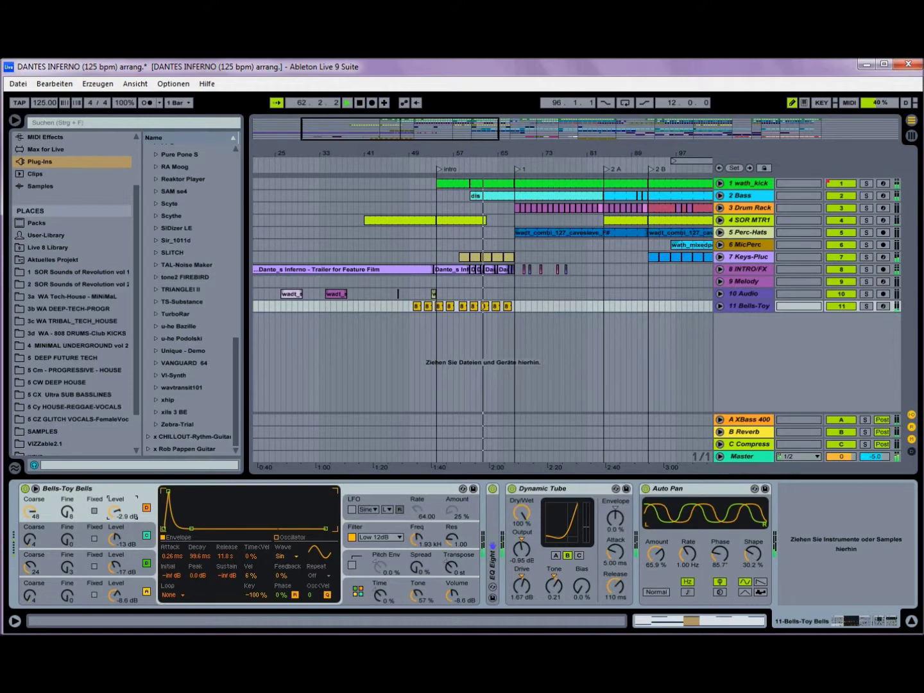
Inspect oscillator A of the Bells-Toy Bells instrument and the wath_kick track's device chain back to its kick sample.
{"action": "left_click", "coordinate": [116, 595]}
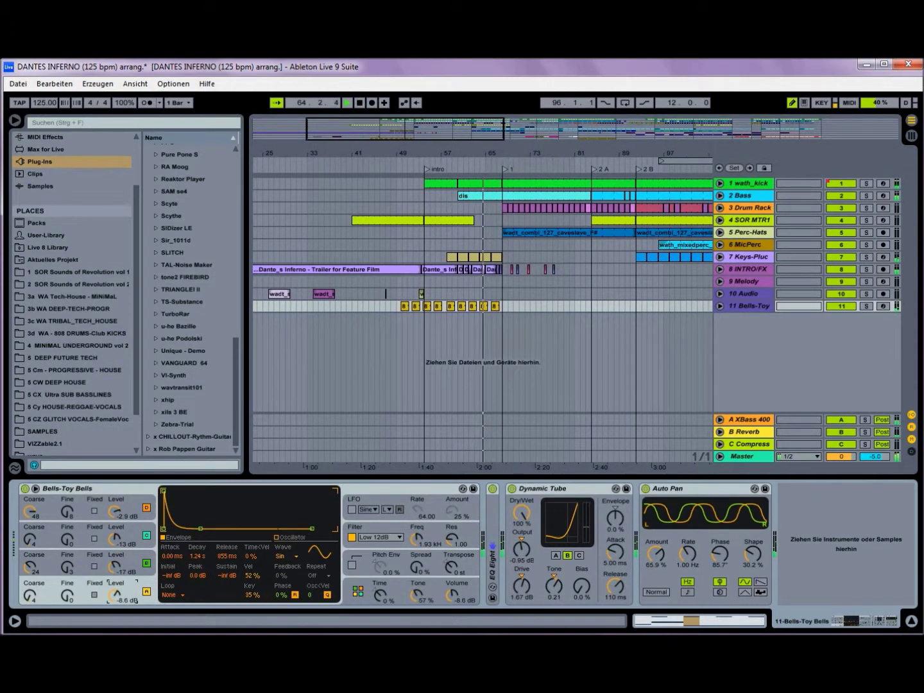
{"action": "left_click", "coordinate": [748, 184]}
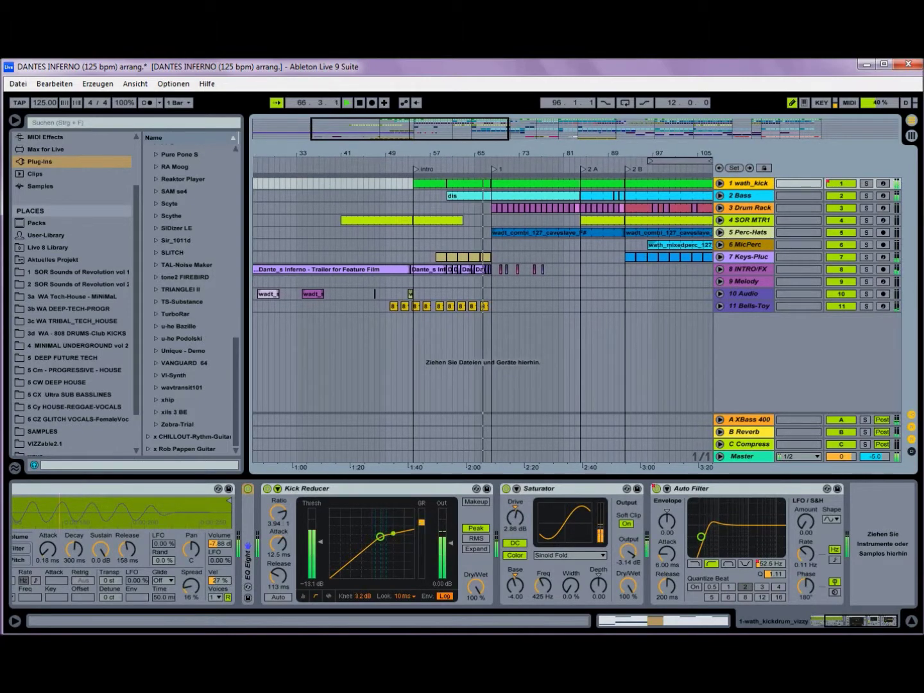
{"action": "left_click_drag", "start_coordinate": [861, 620], "coordinate": [846, 621]}
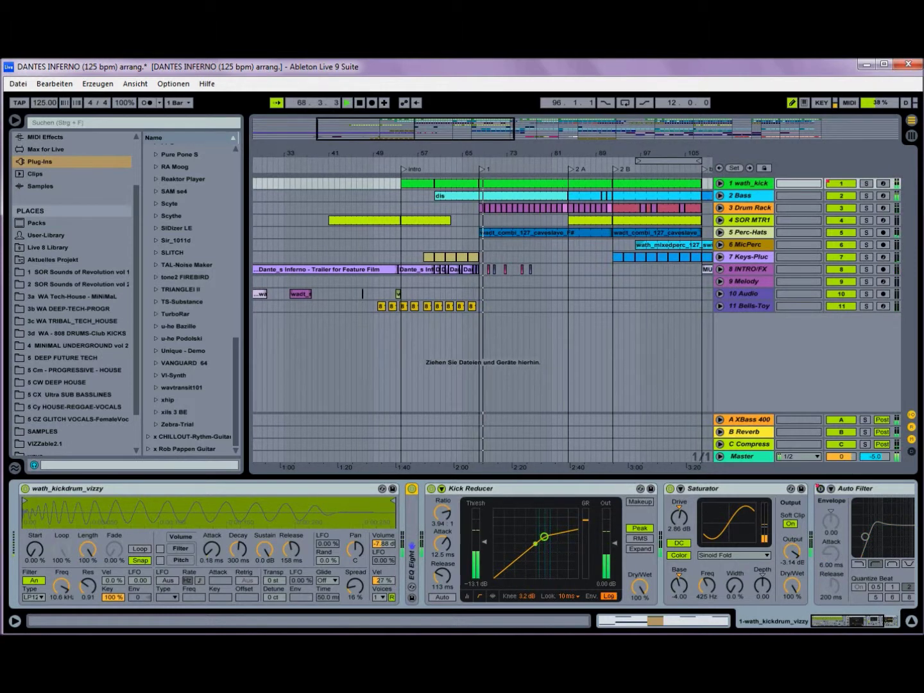
Solo the wath_kick, Bass and Drum Rack tracks together and compare the snare with the Punchy Snare effect off and on.
{"action": "left_click", "coordinate": [867, 184]}
{"action": "left_click", "coordinate": [866, 195], "text": "ctrl"}
{"action": "left_click", "coordinate": [866, 208], "text": "ctrl"}
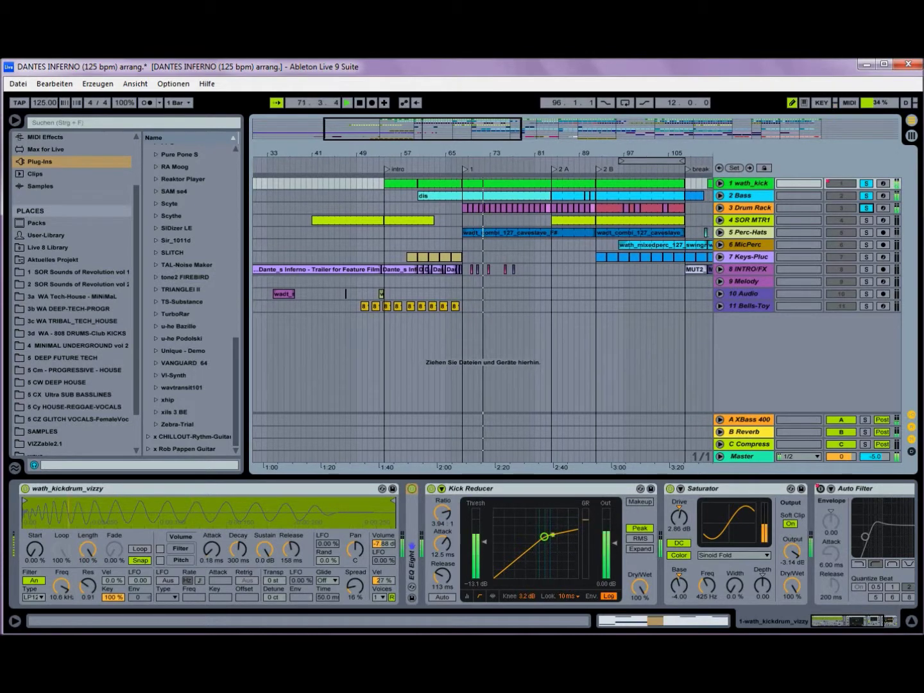
{"action": "left_click", "coordinate": [749, 208]}
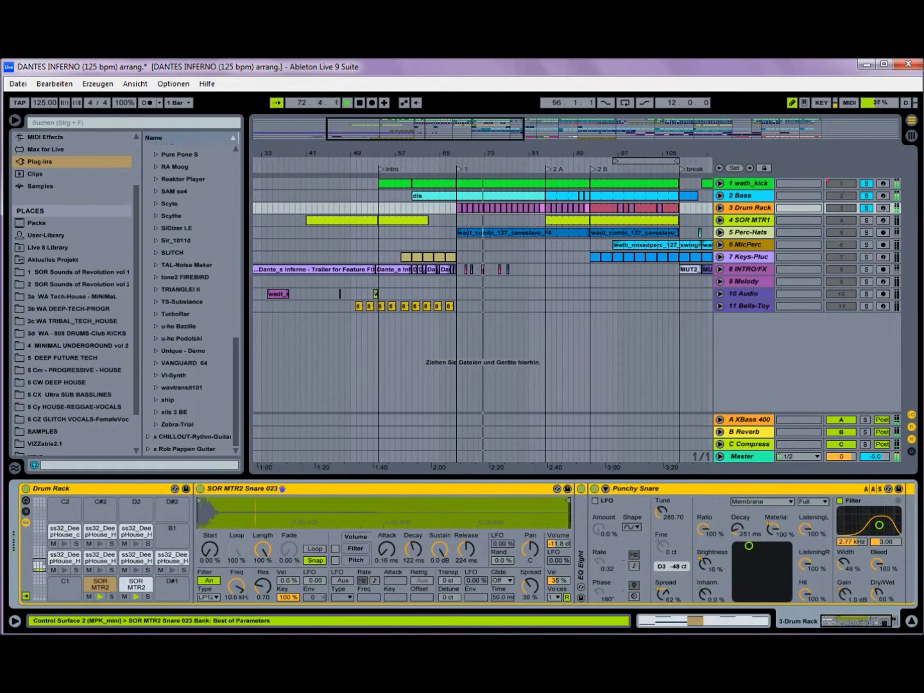
{"action": "left_click", "coordinate": [595, 489]}
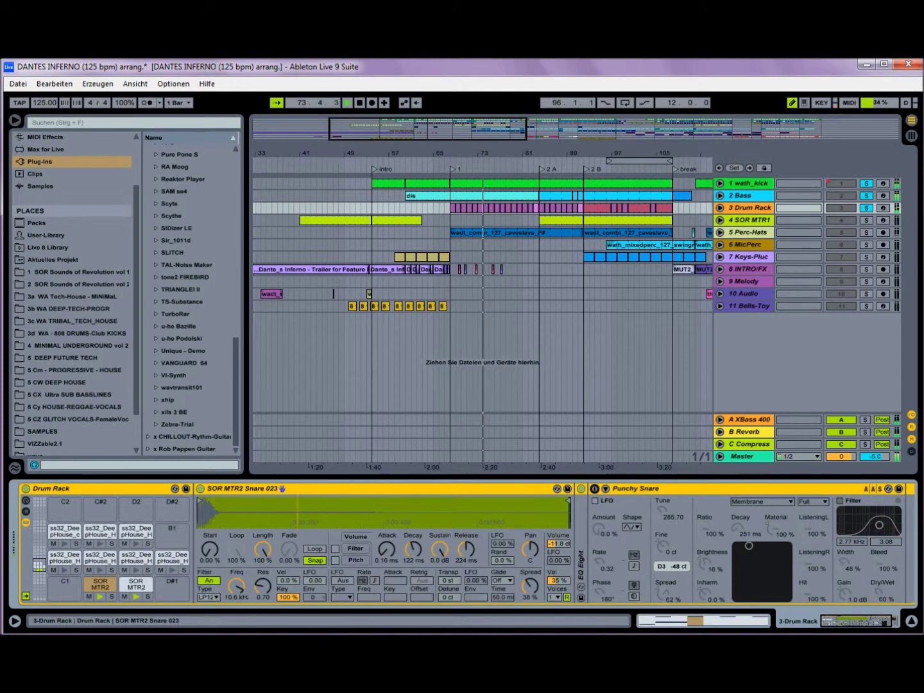
{"action": "left_click", "coordinate": [595, 489]}
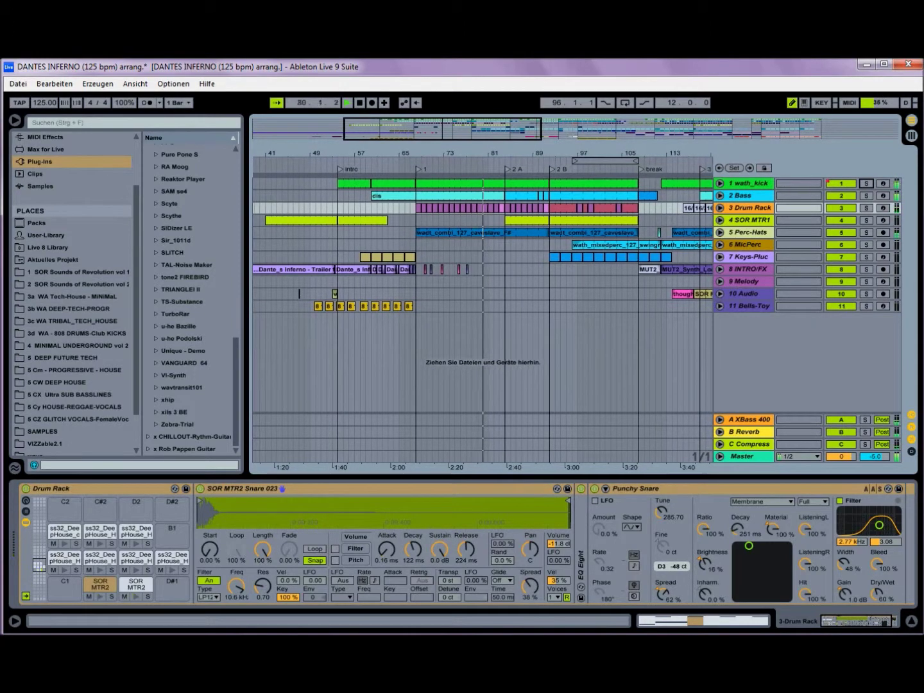
Review the Perc-Hats track's effects, listen to it soloed, view its wadt_combi_127 clip, and check the MicPerc track's devices.
{"action": "double_click", "coordinate": [748, 232]}
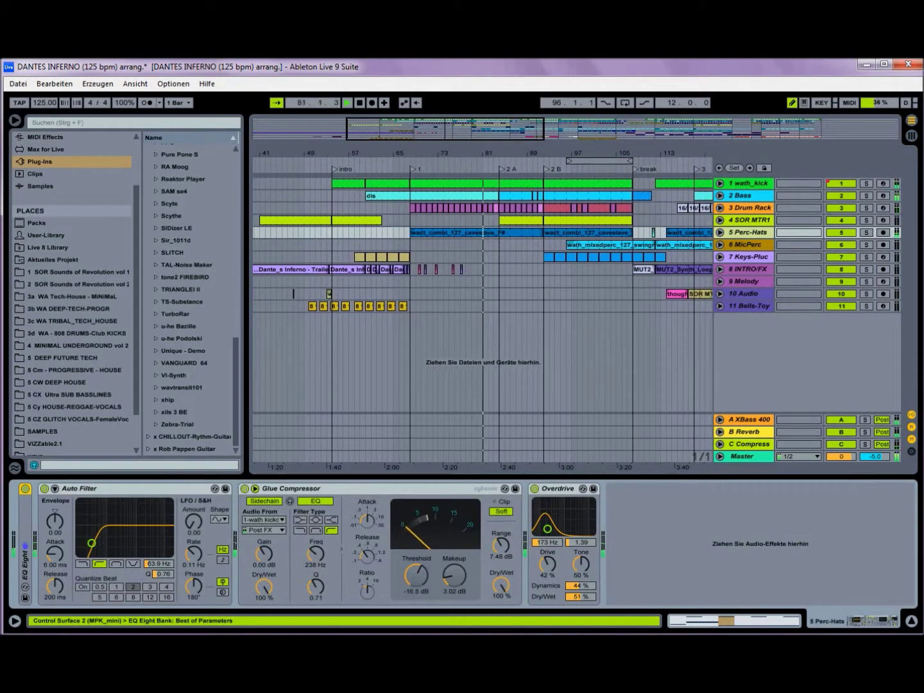
{"action": "left_click", "coordinate": [866, 233]}
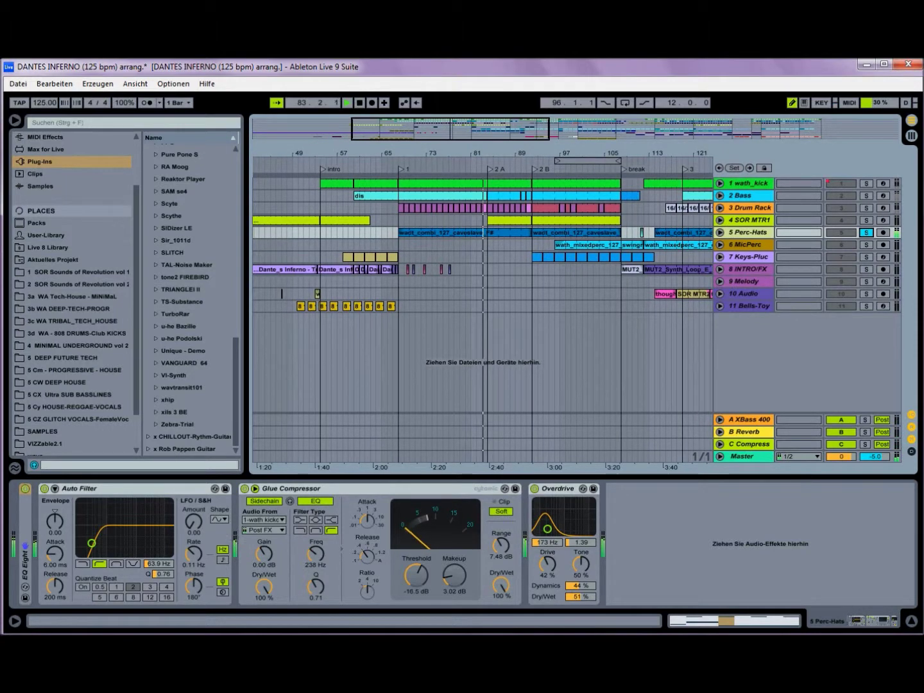
{"action": "double_click", "coordinate": [460, 232]}
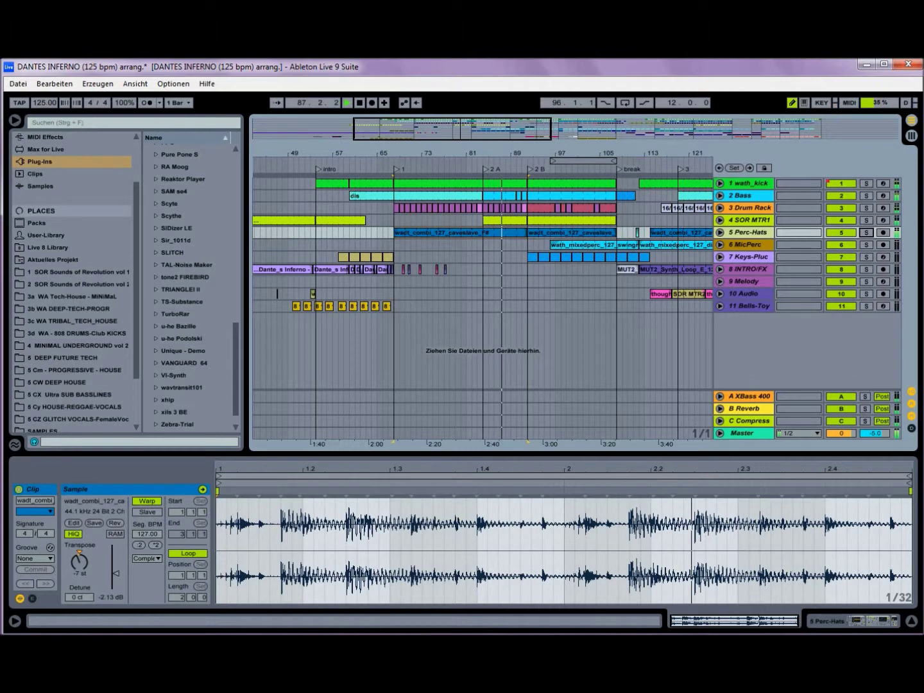
{"action": "key", "text": "Down"}
{"action": "double_click", "coordinate": [745, 244]}
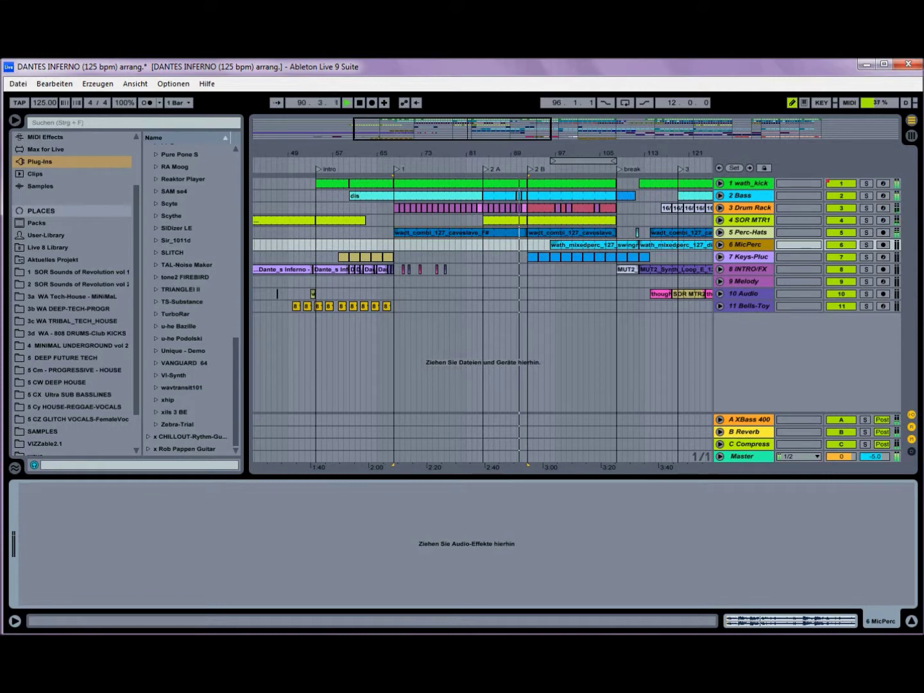
Show the Keys-Durty Wurly chain of the Keys-Plucks track's Instrument Rack and listen to the track soloed before unsoloing it.
{"action": "left_click", "coordinate": [746, 257]}
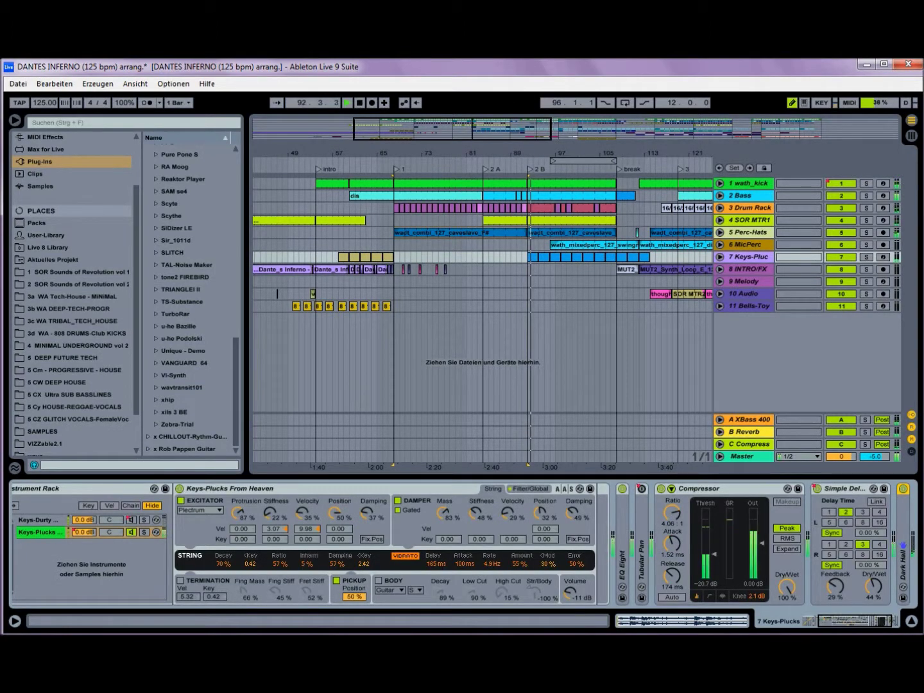
{"action": "left_click", "coordinate": [40, 520]}
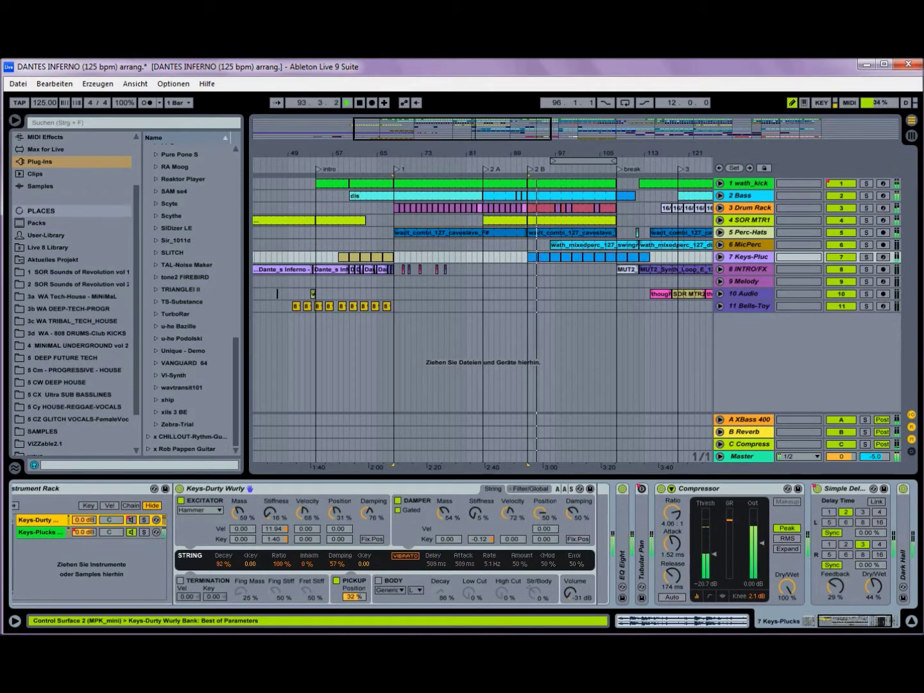
{"action": "left_click", "coordinate": [866, 257]}
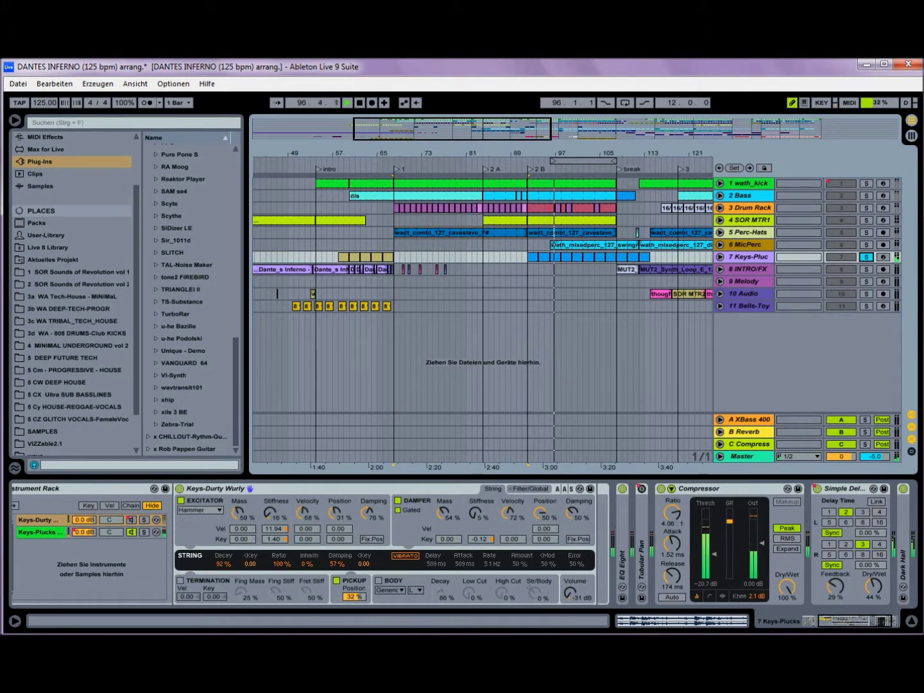
{"action": "left_click", "coordinate": [866, 257]}
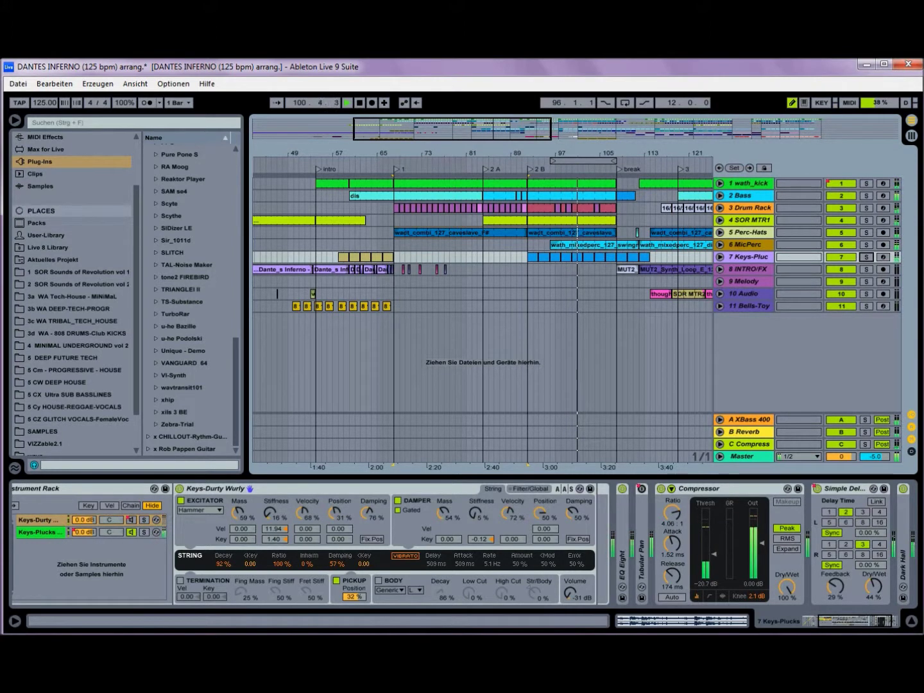
Unfold the Dark Hall reverb and the Tubular Pan effect on the Keys-Plucks track and examine the chain back to the Scale device.
{"action": "left_click", "coordinate": [894, 621]}
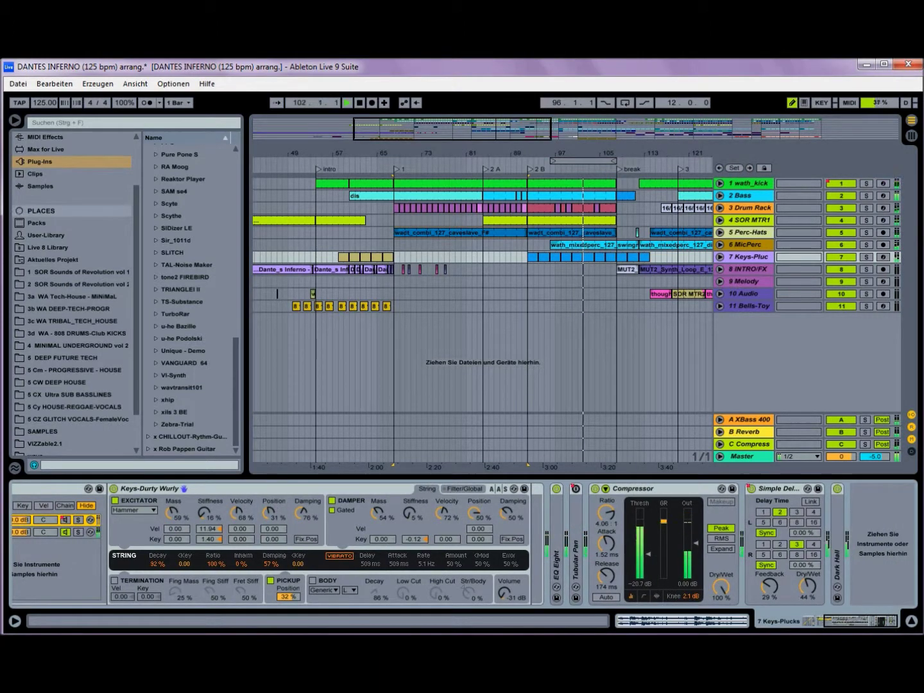
{"action": "double_click", "coordinate": [837, 557]}
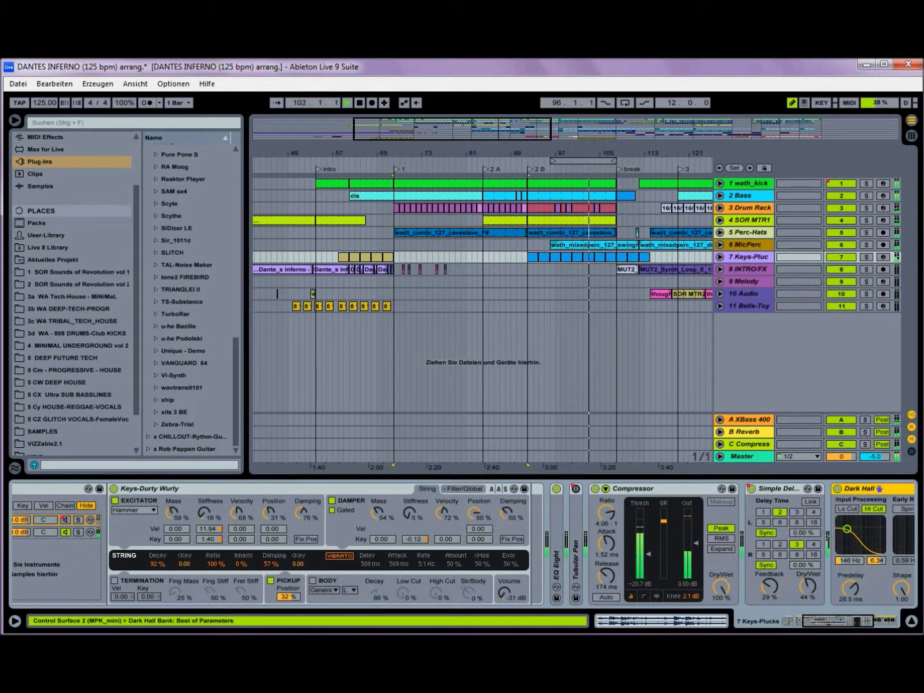
{"action": "left_click_drag", "start_coordinate": [850, 621], "coordinate": [875, 621]}
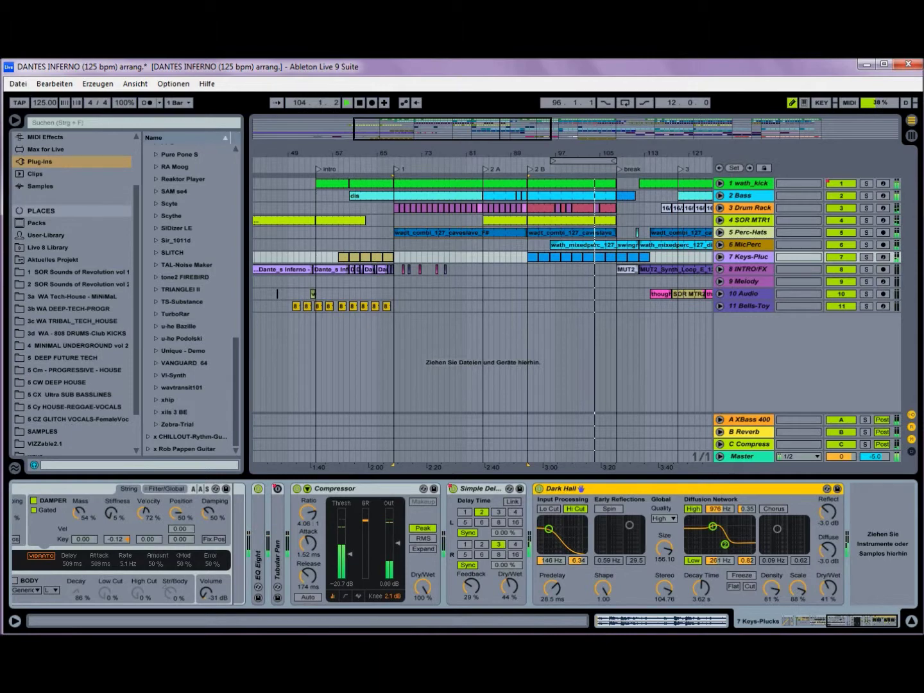
{"action": "left_click_drag", "start_coordinate": [863, 621], "coordinate": [838, 621]}
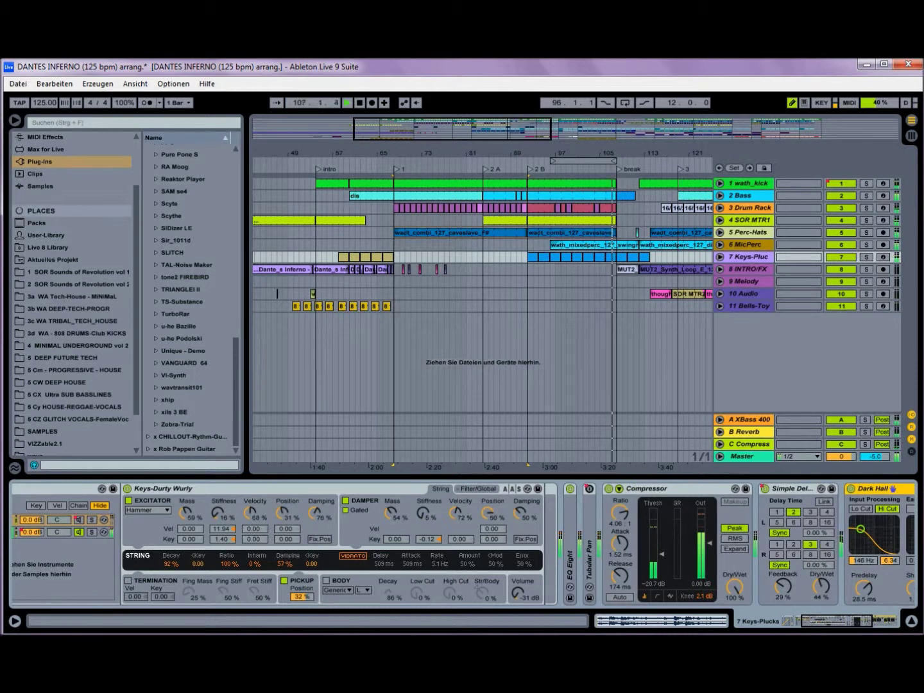
{"action": "left_click_drag", "start_coordinate": [838, 621], "coordinate": [822, 621]}
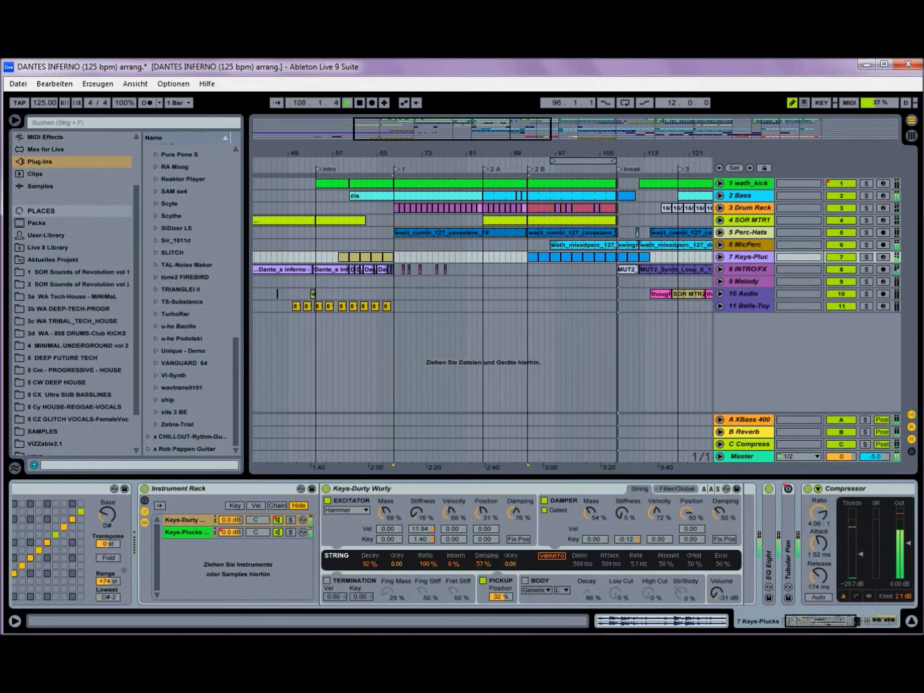
{"action": "double_click", "coordinate": [789, 558]}
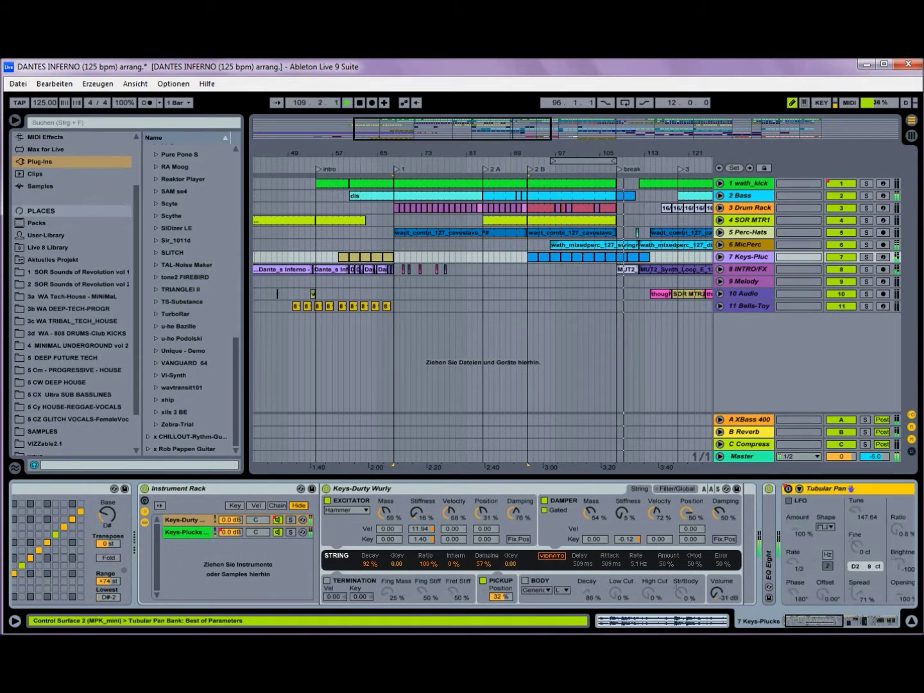
{"action": "left_click_drag", "start_coordinate": [815, 621], "coordinate": [842, 621]}
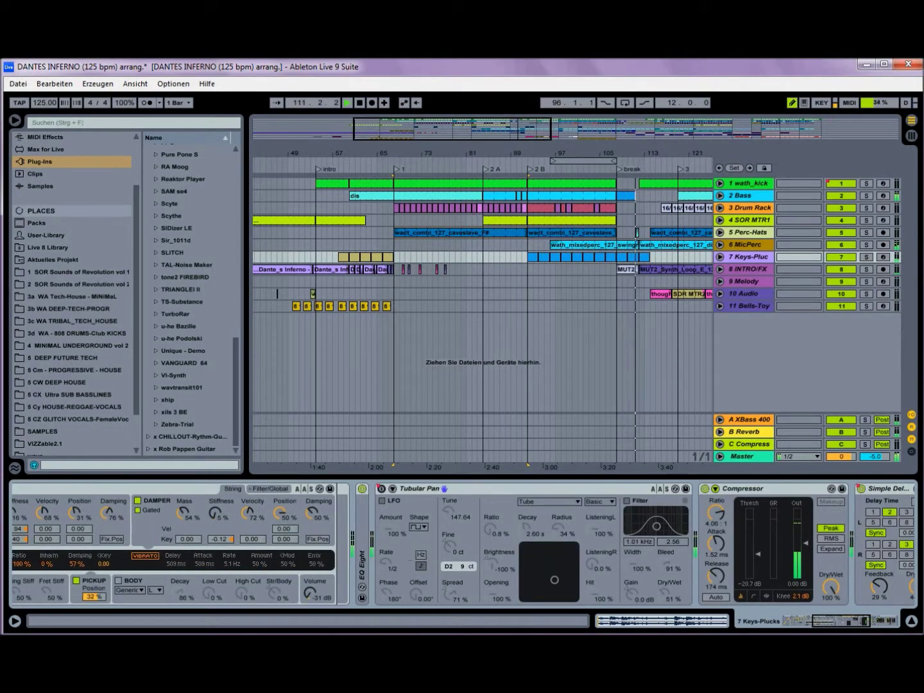
{"action": "left_click", "coordinate": [796, 621]}
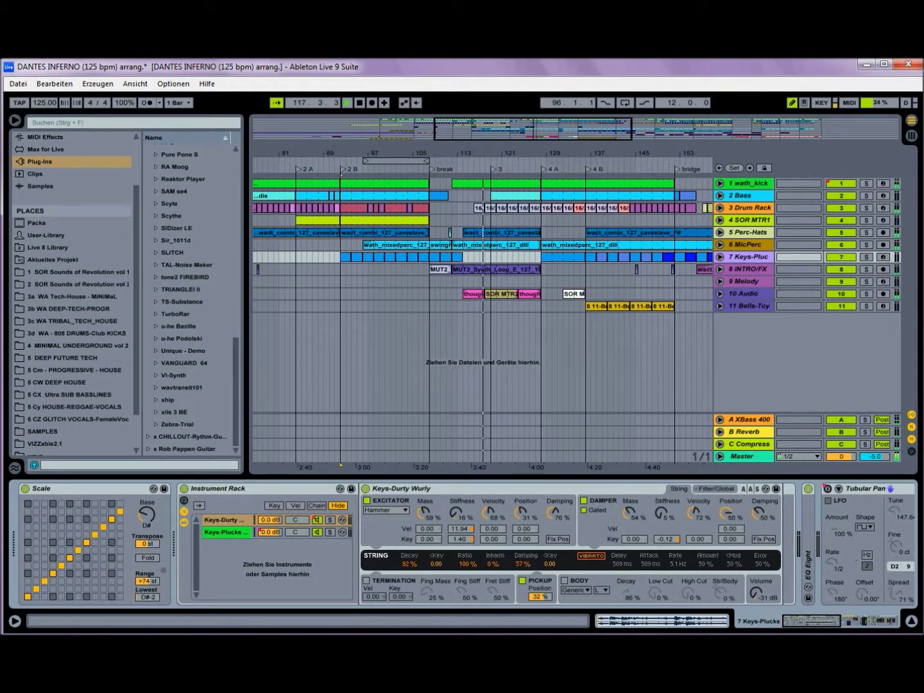
Review the XBass 4000, Reverb and Compressor return tracks, opening and closing the XBass 4000 plug-in window.
{"action": "left_click", "coordinate": [748, 419]}
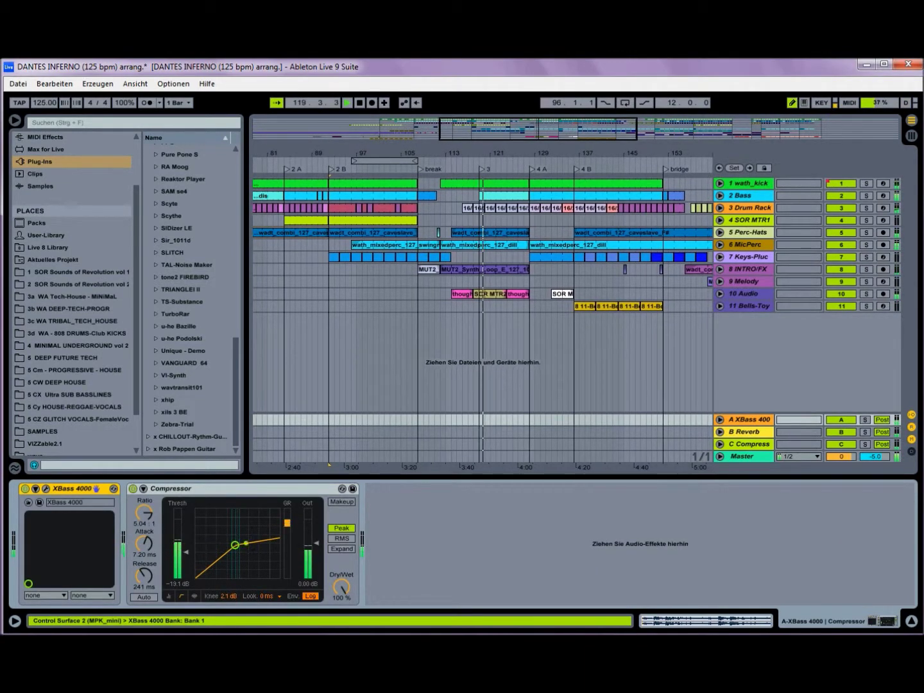
{"action": "left_click", "coordinate": [46, 488]}
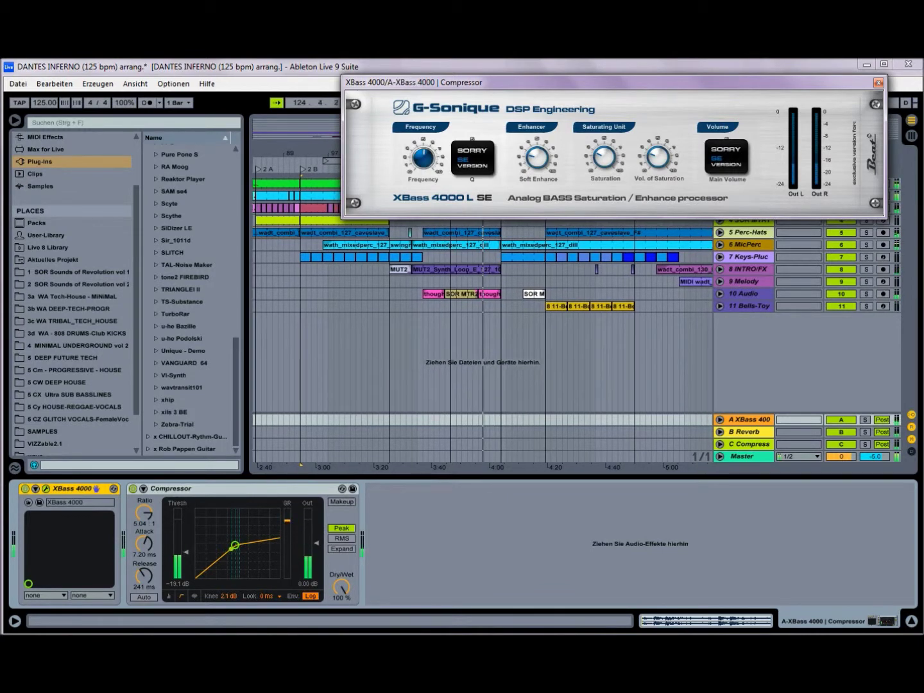
{"action": "left_click", "coordinate": [878, 82]}
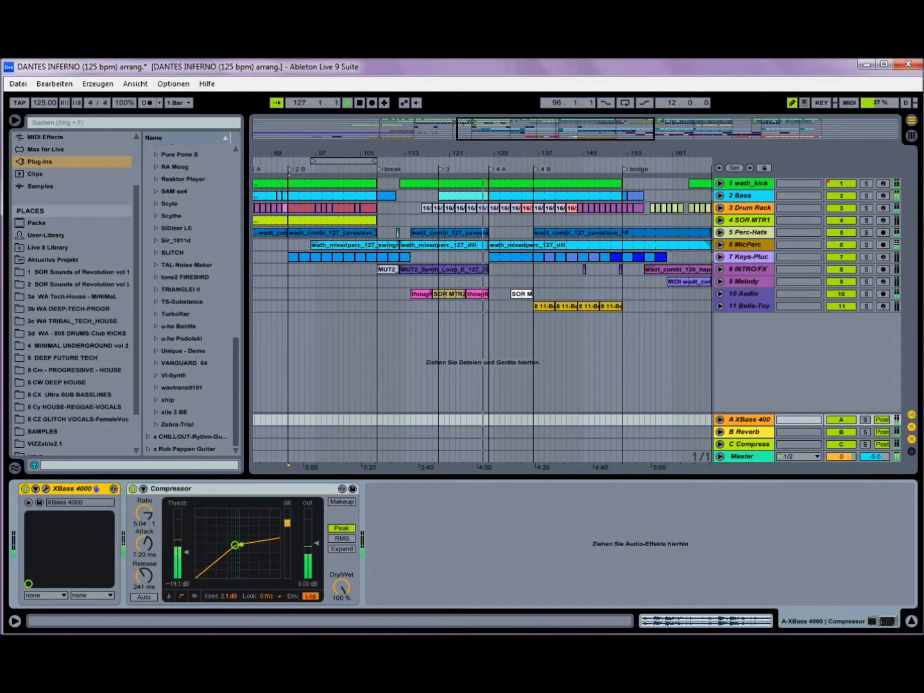
{"action": "left_click", "coordinate": [745, 432]}
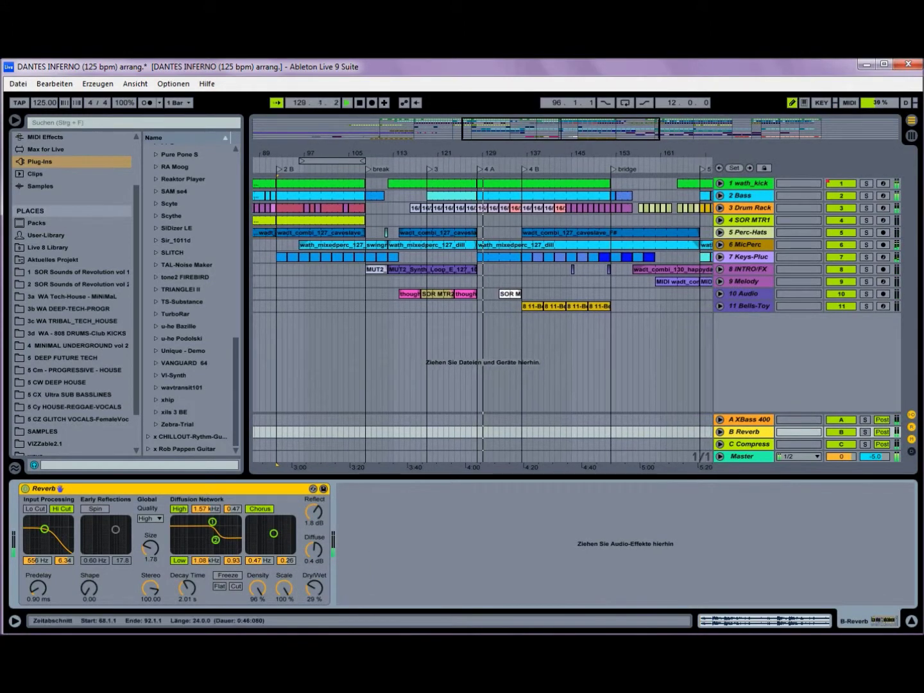
{"action": "left_click", "coordinate": [747, 444]}
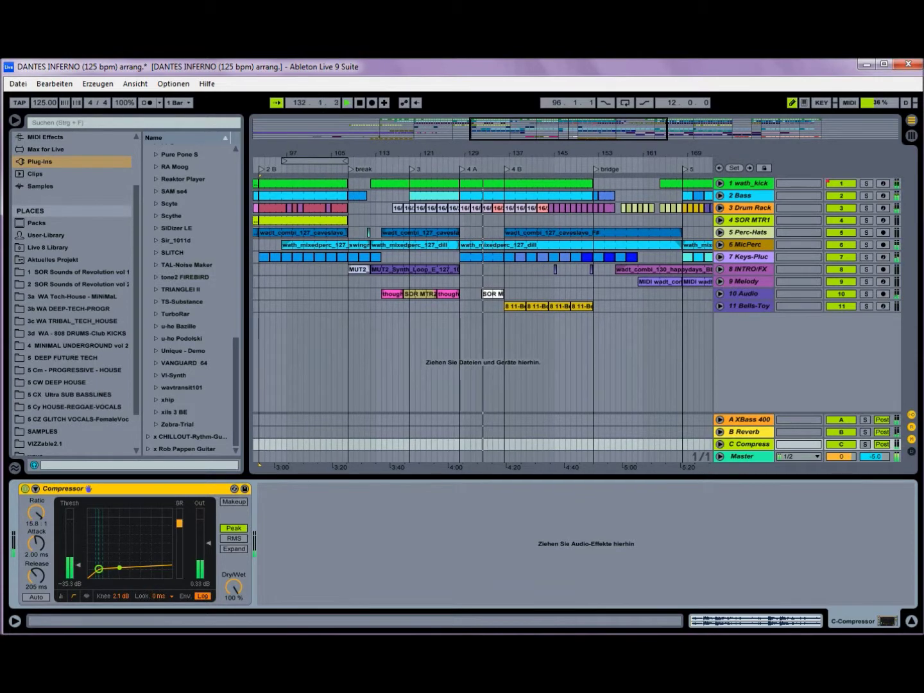
Unfold the Drum Rack track in the arrangement and inspect the Master track's EQ Eight, expanding and collapsing it.
{"action": "left_click", "coordinate": [719, 208]}
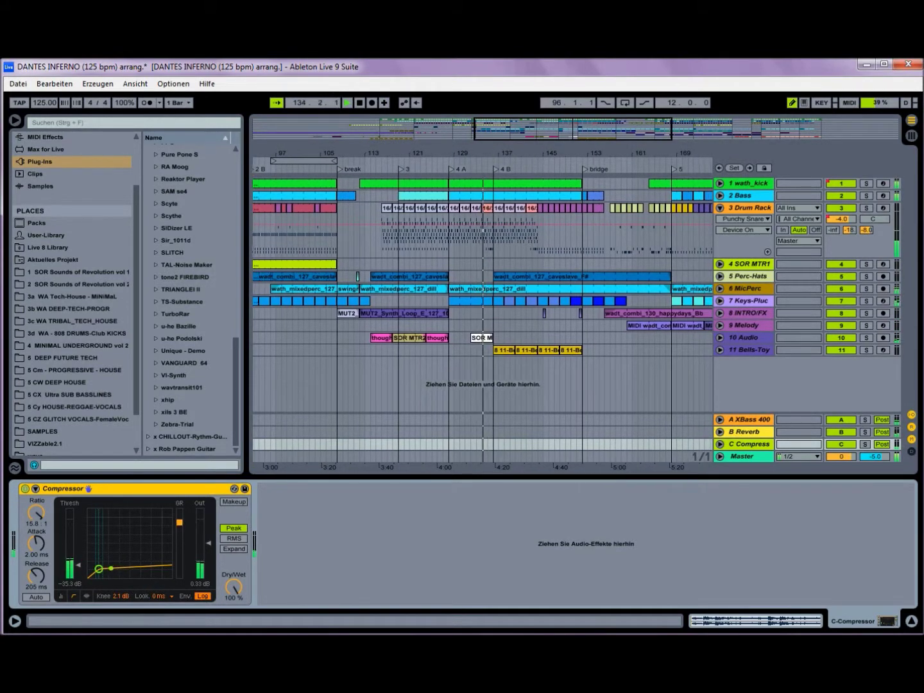
{"action": "left_click", "coordinate": [743, 456]}
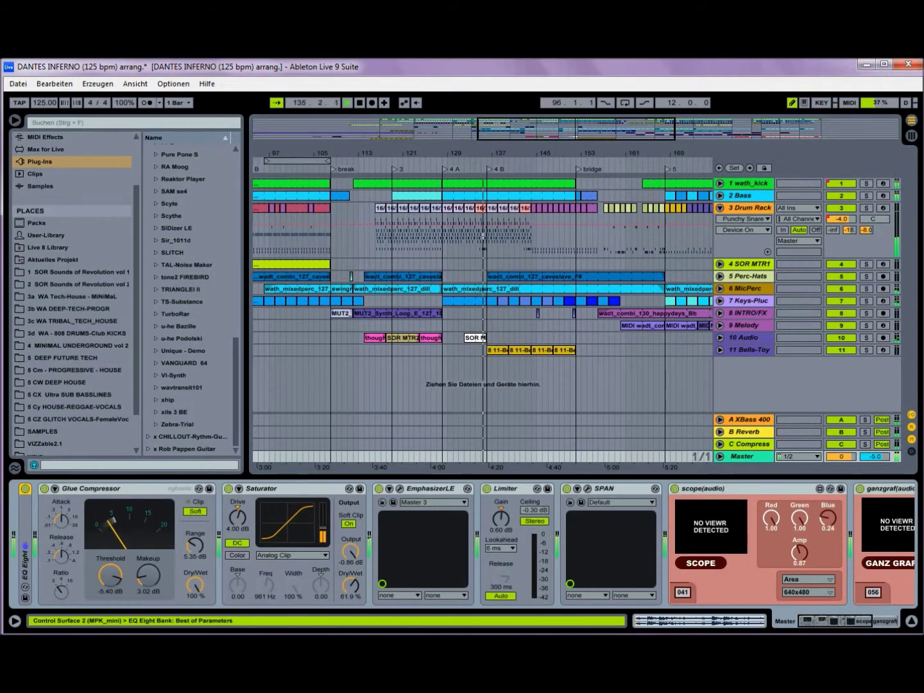
{"action": "double_click", "coordinate": [26, 557]}
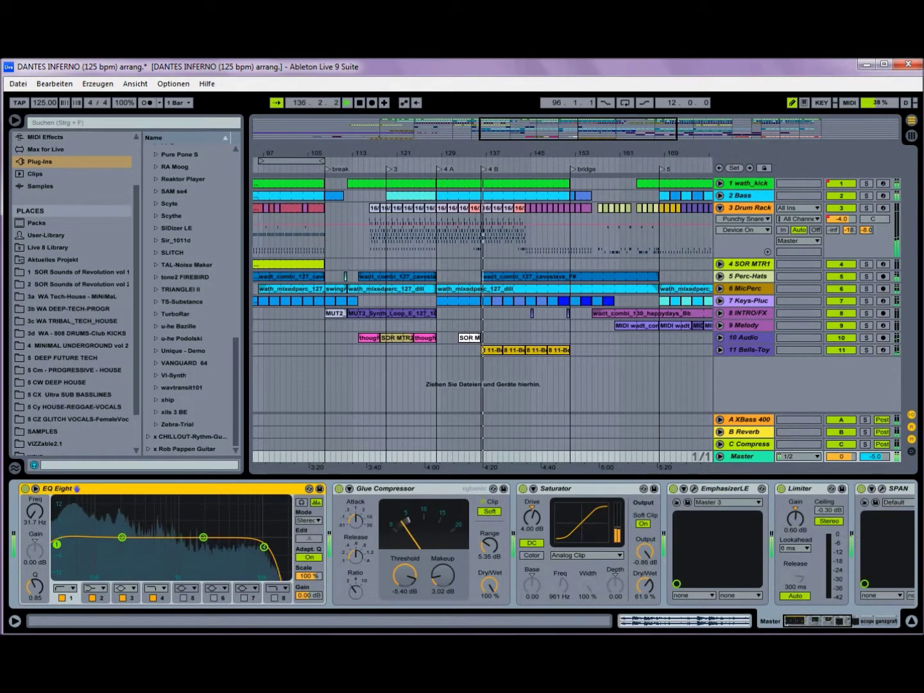
{"action": "double_click", "coordinate": [59, 489]}
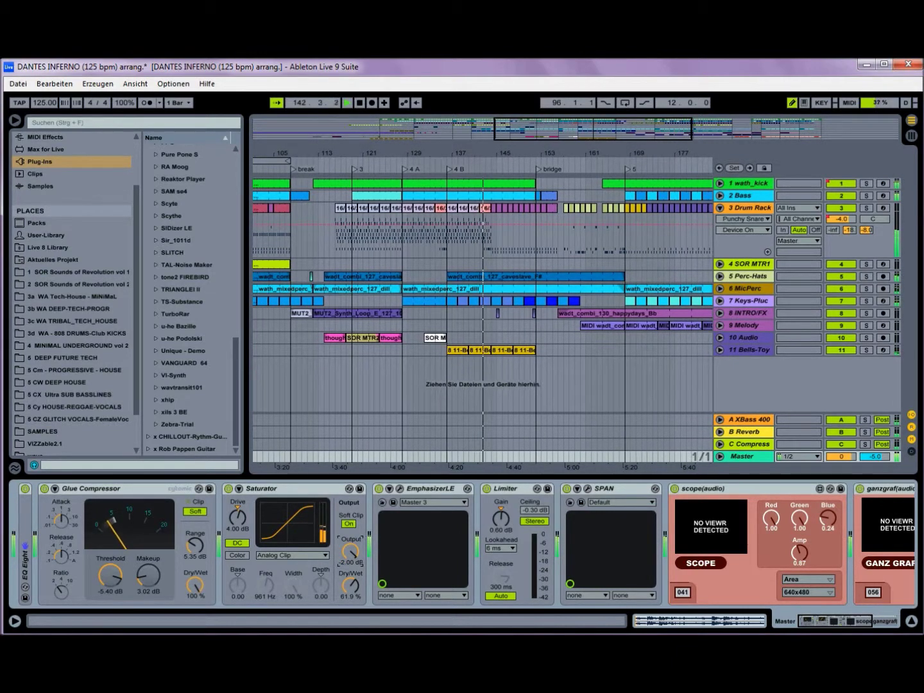
View the Master track's EmphasizerLE plug-in window, close it, and show the remaining devices through to ganzgraf(audio).
{"action": "left_click", "coordinate": [399, 488]}
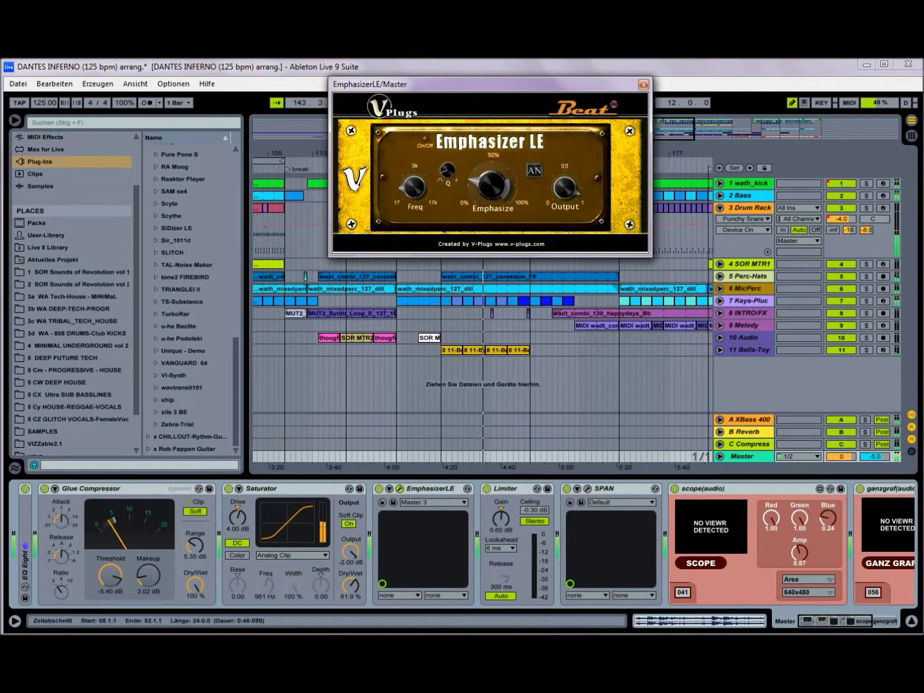
{"action": "left_click", "coordinate": [643, 84]}
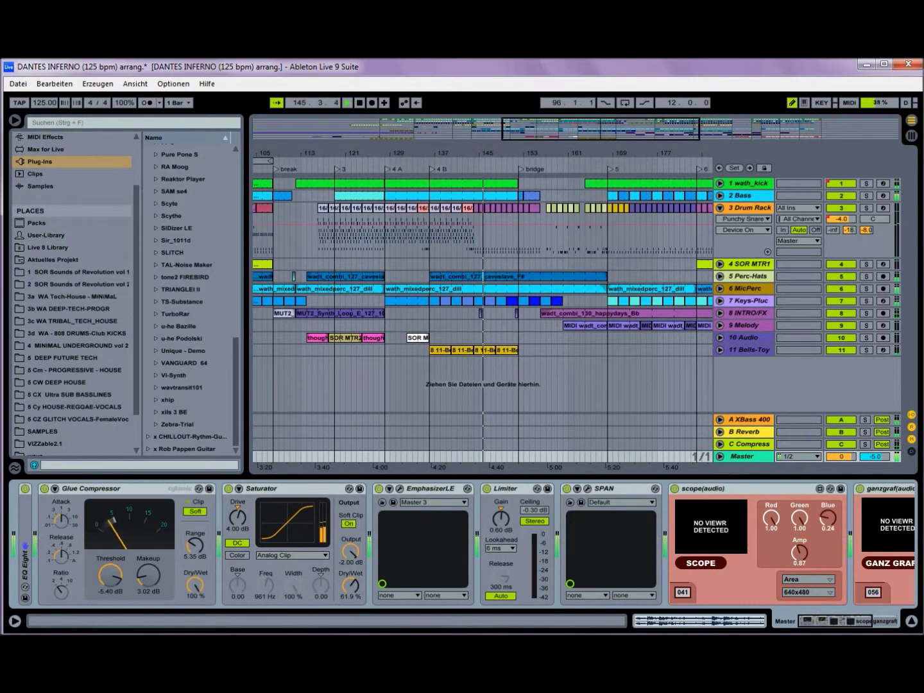
{"action": "left_click_drag", "start_coordinate": [835, 621], "coordinate": [860, 621]}
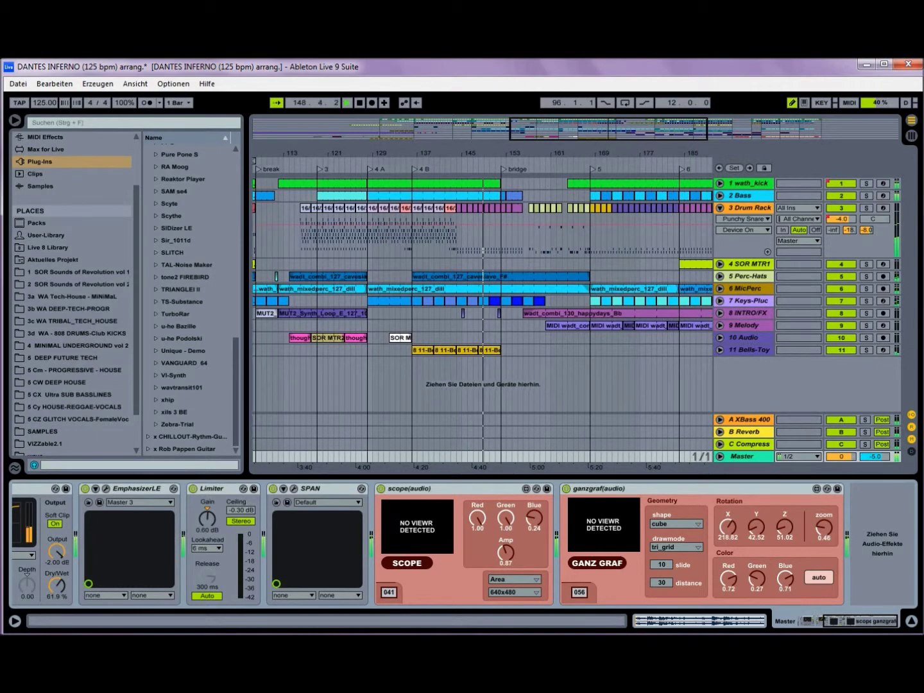
Show the Master chain from EQ Eight onward, fold the Drum Rack track, and bring bars 157 to 205 of the arrangement into view.
{"action": "left_click_drag", "start_coordinate": [860, 621], "coordinate": [834, 621]}
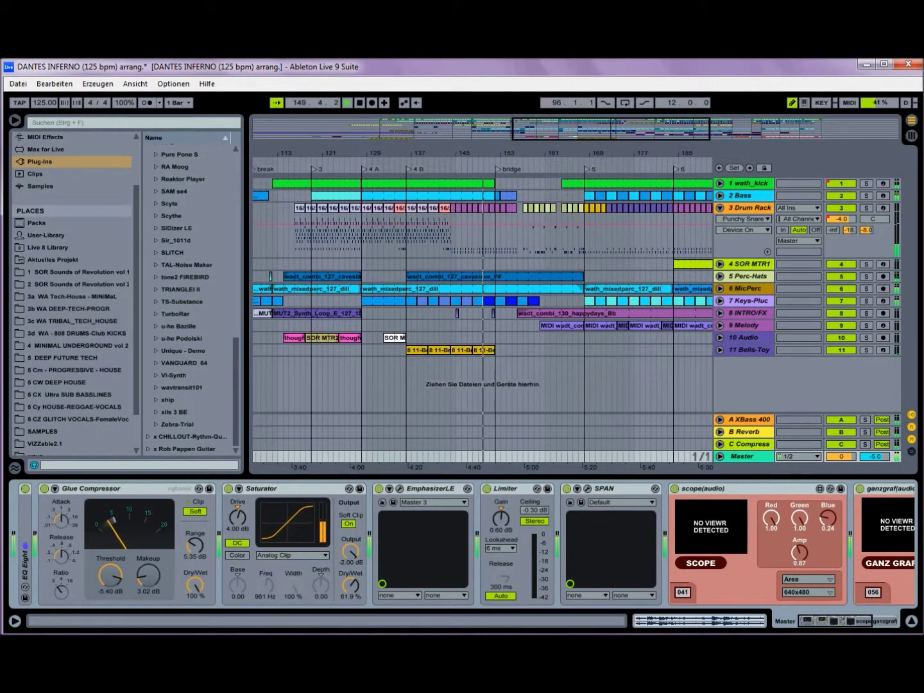
{"action": "left_click", "coordinate": [720, 207]}
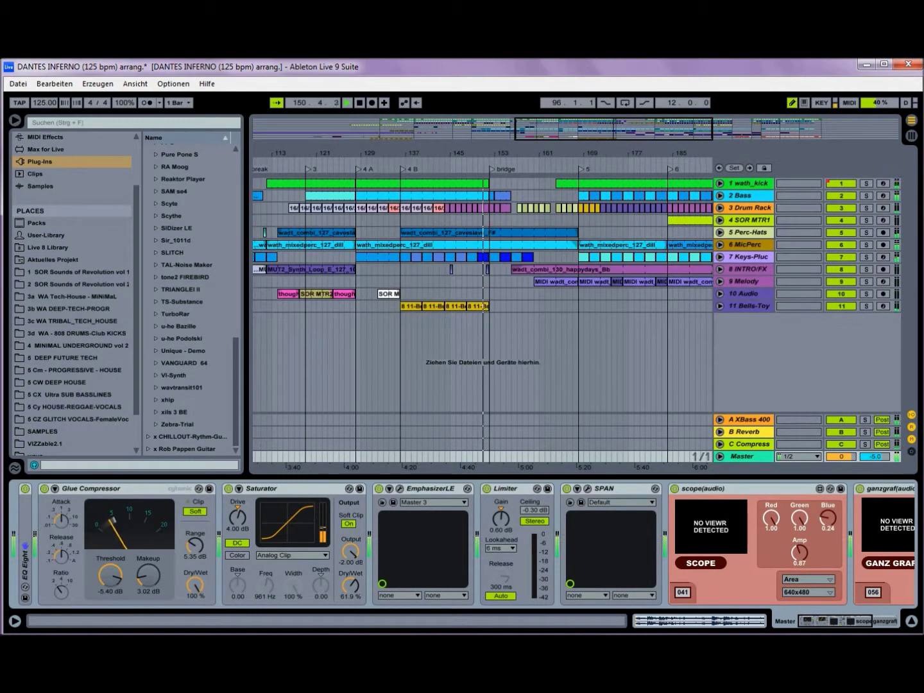
{"action": "left_click_drag", "start_coordinate": [642, 129], "coordinate": [677, 128]}
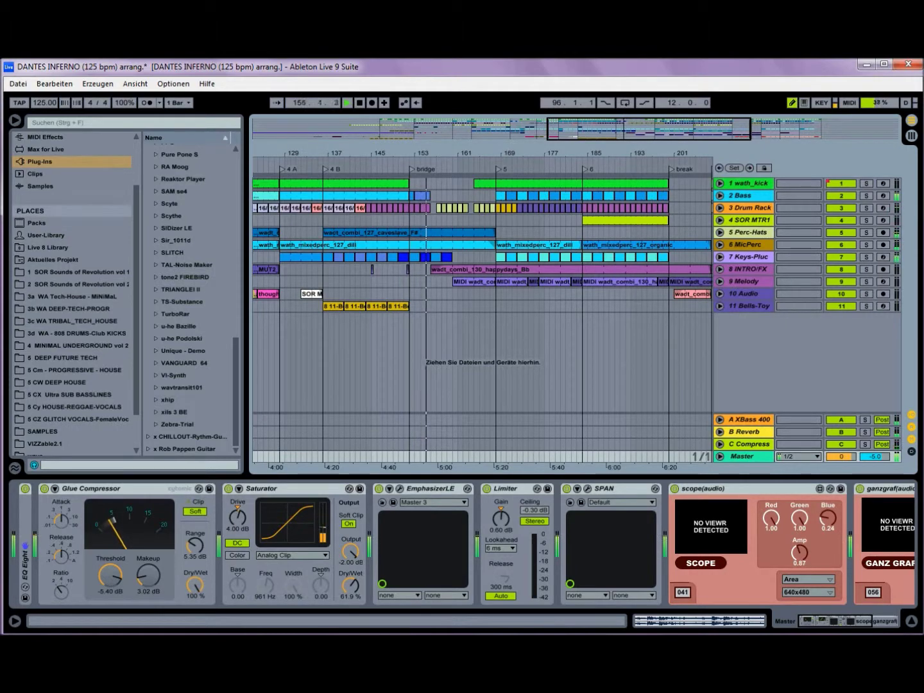
{"action": "left_click_drag", "start_coordinate": [547, 129], "coordinate": [627, 129]}
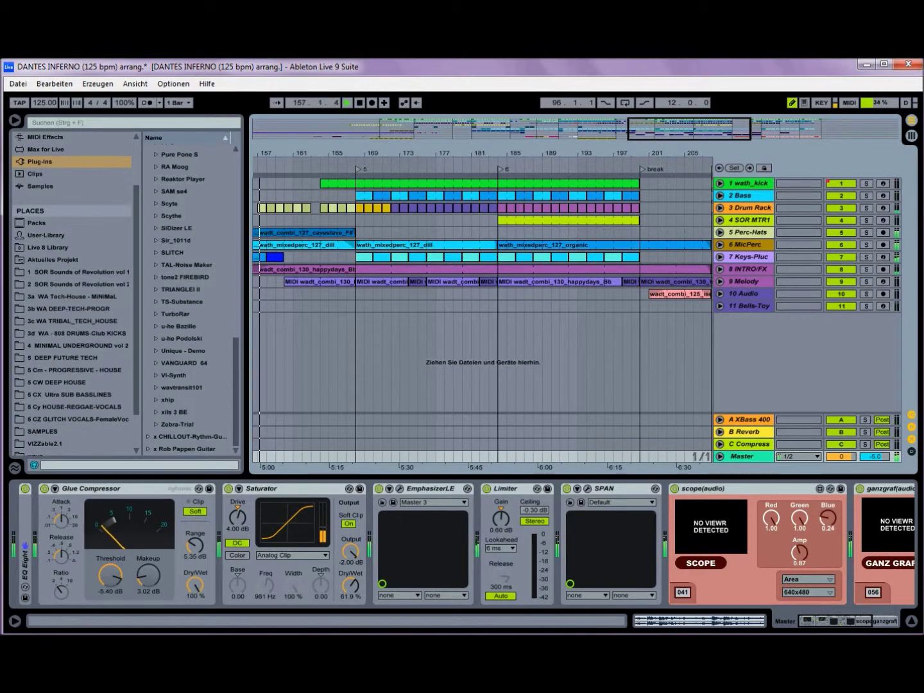
Unfold the Bass, Drum Rack, SOR MTR1 and Melody tracks to show their notes in the arrangement.
{"action": "left_click", "coordinate": [719, 196]}
{"action": "left_click", "coordinate": [719, 252]}
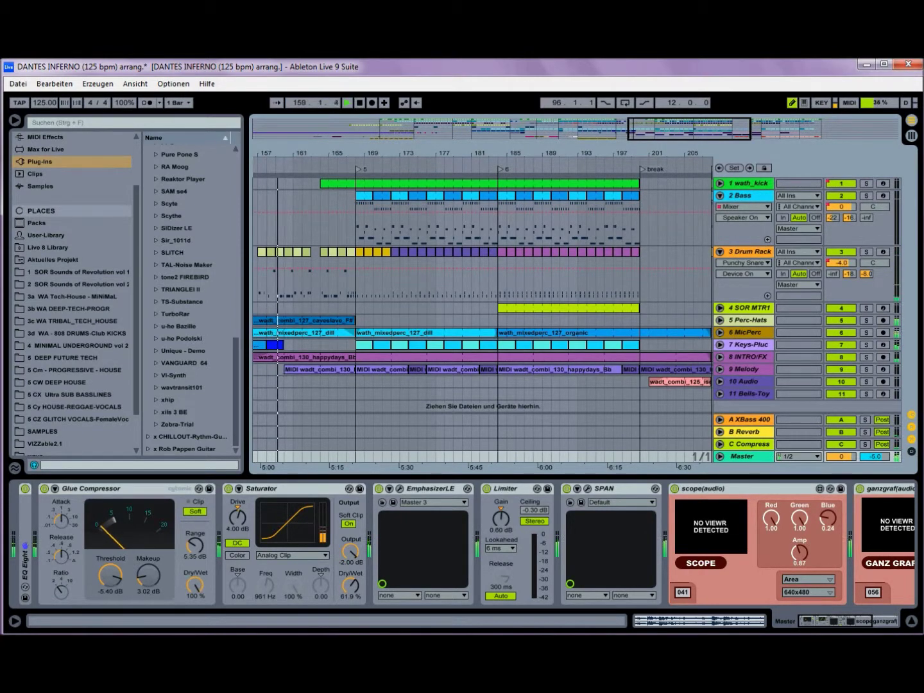
{"action": "left_click", "coordinate": [719, 308]}
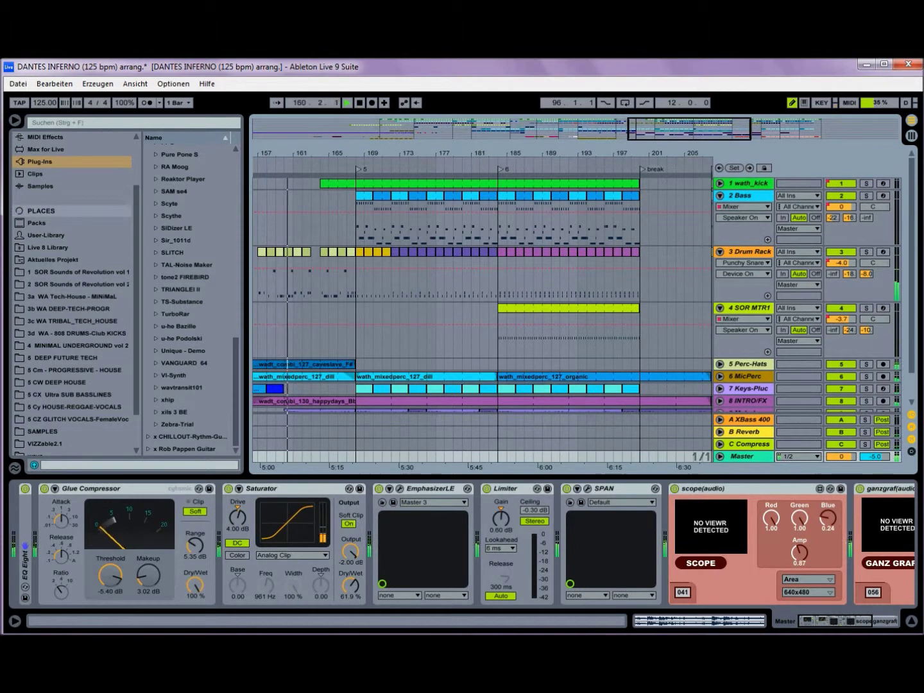
{"action": "scroll", "coordinate": [482, 303], "scroll_direction": "down", "scroll_amount": 2}
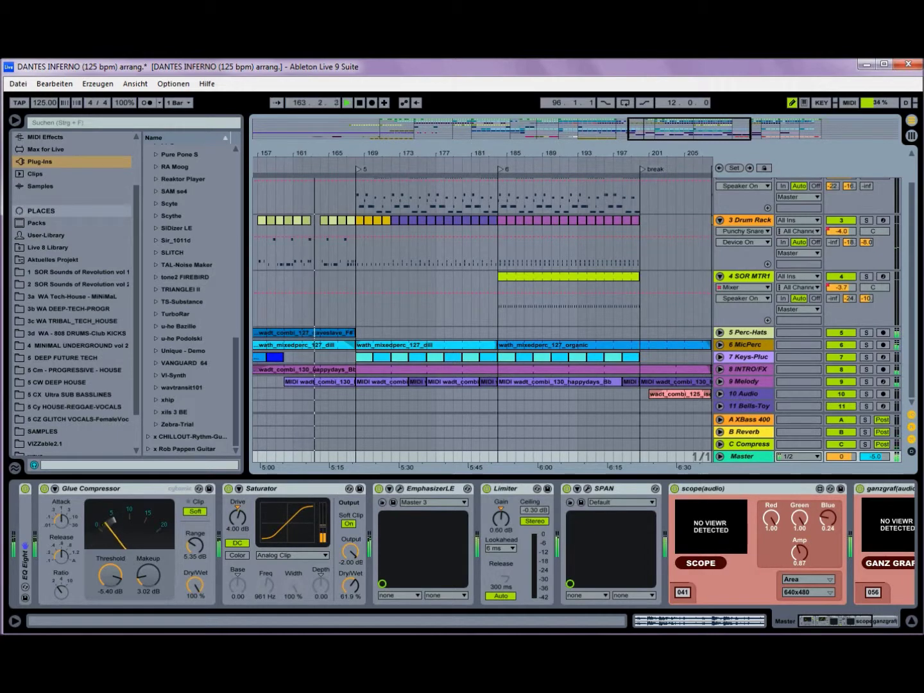
{"action": "left_click", "coordinate": [719, 383]}
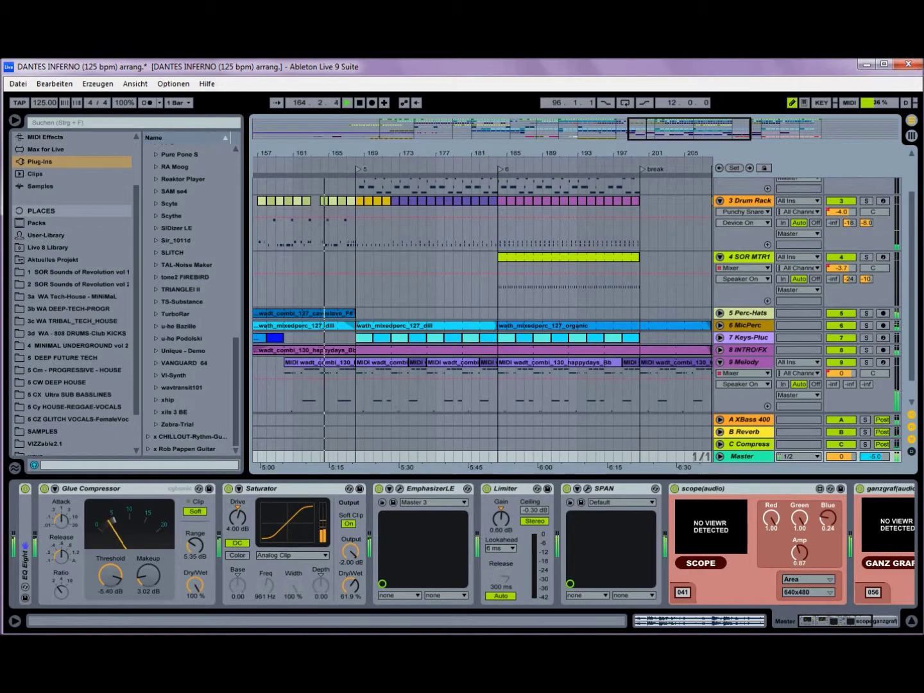
Open the Melody clip at bar 160 in an enlarged note editor, examine its notes, and restore the editor's small height.
{"action": "scroll", "coordinate": [481, 320], "scroll_direction": "down", "scroll_amount": 1}
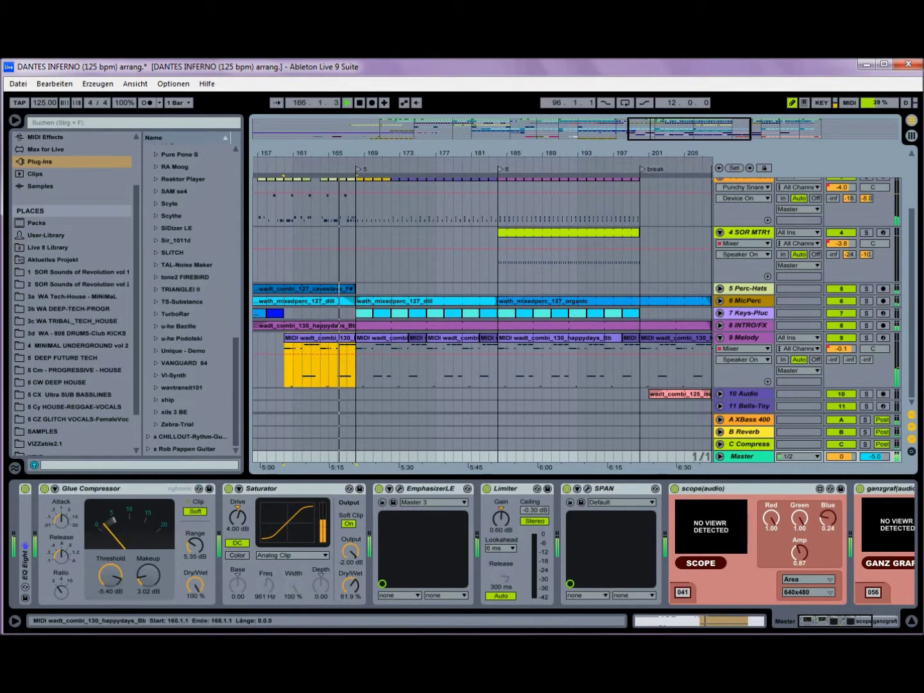
{"action": "double_click", "coordinate": [320, 338]}
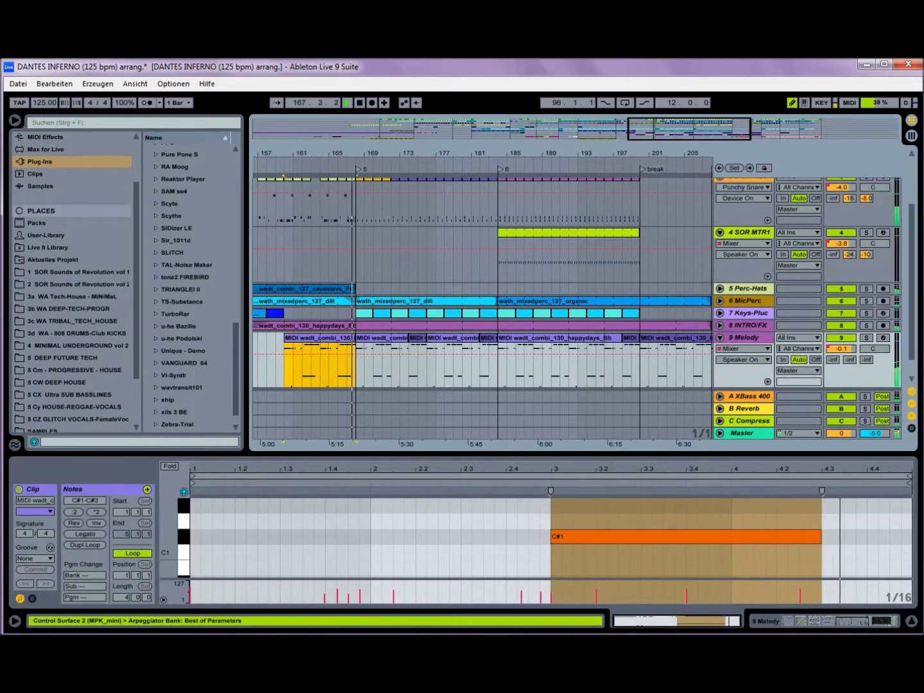
{"action": "left_click_drag", "start_coordinate": [450, 453], "coordinate": [449, 290]}
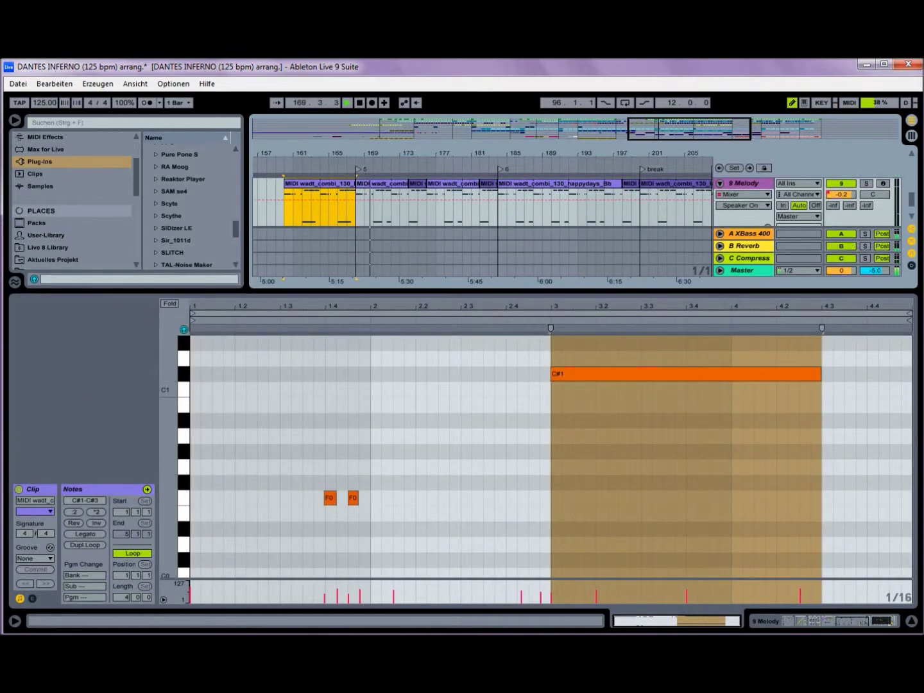
{"action": "left_click_drag", "start_coordinate": [170, 483], "coordinate": [170, 514]}
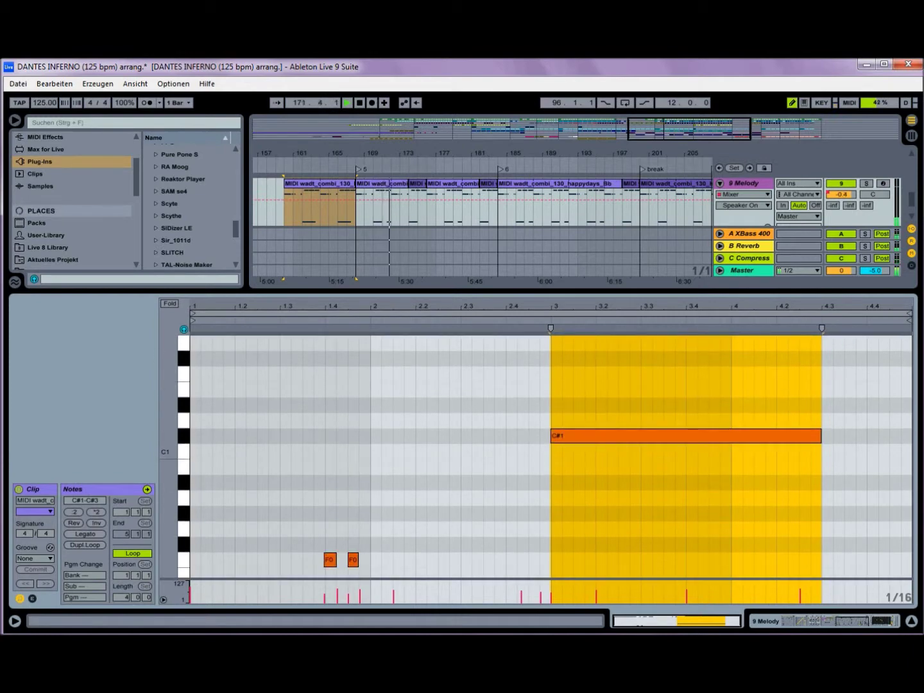
{"action": "left_click_drag", "start_coordinate": [448, 292], "coordinate": [450, 476]}
{"action": "left_click_drag", "start_coordinate": [911, 308], "coordinate": [911, 247]}
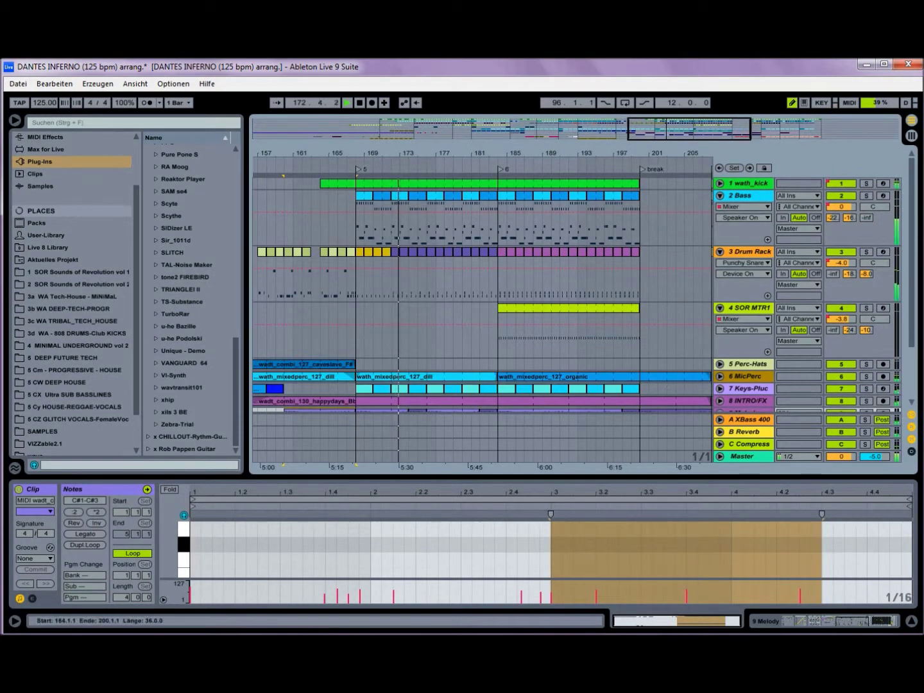
Open the Bass clip at bar 174 in an enlarged note editor and examine its notes and those of the following clip.
{"action": "left_click", "coordinate": [749, 196]}
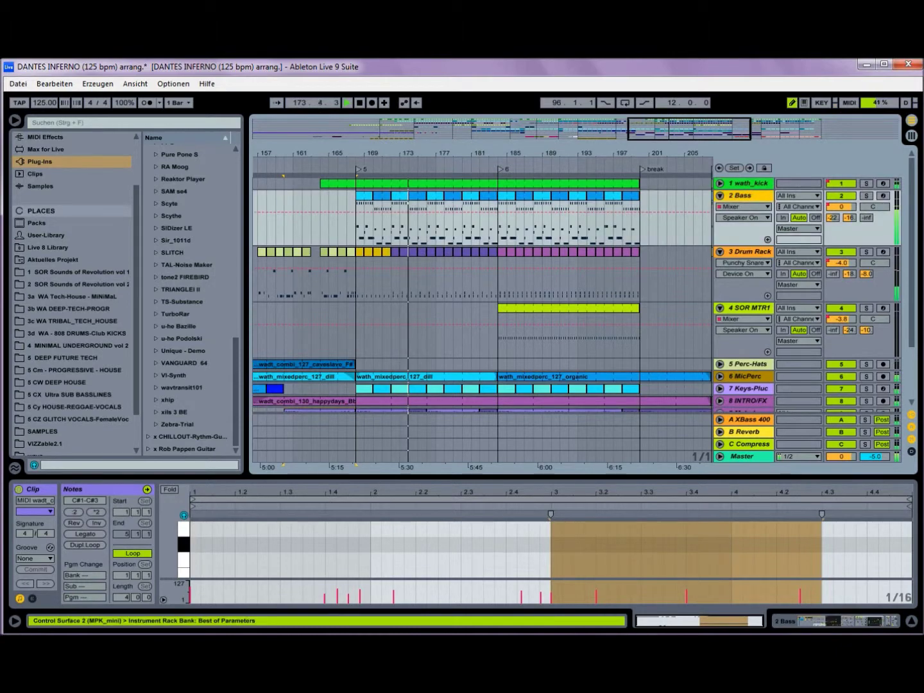
{"action": "double_click", "coordinate": [418, 196]}
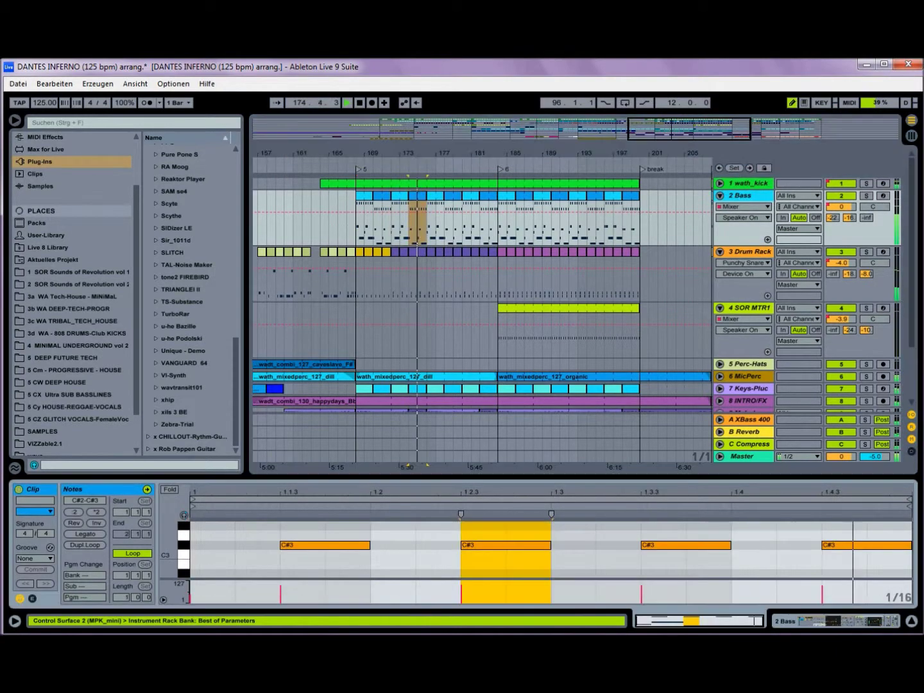
{"action": "left_click_drag", "start_coordinate": [449, 476], "coordinate": [449, 279]}
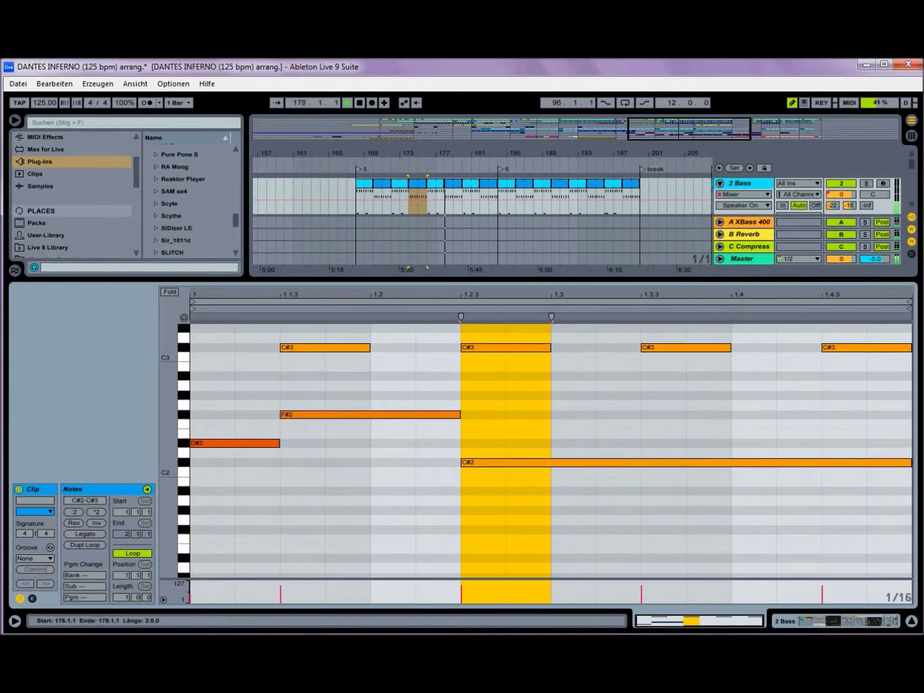
{"action": "left_click", "coordinate": [436, 183]}
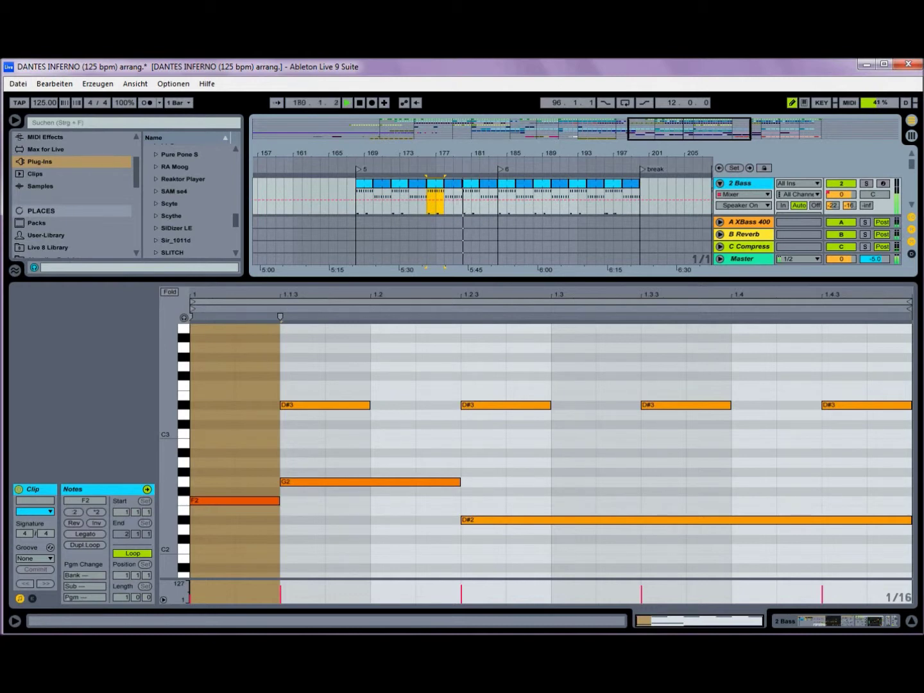
Listen to the Bass track soloed and shrink the note editor to show the other tracks again.
{"action": "left_click", "coordinate": [866, 184]}
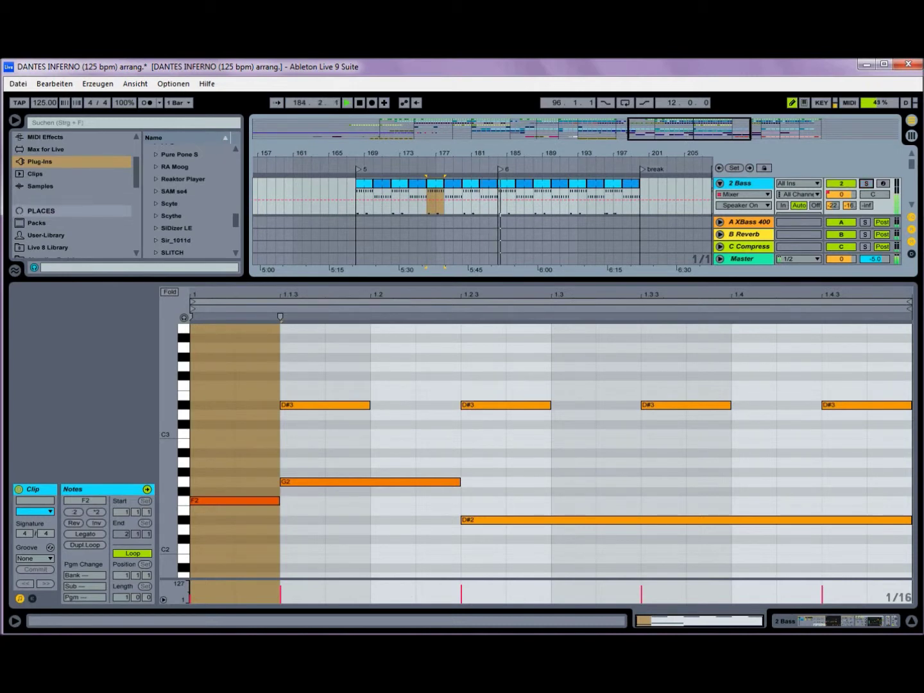
{"action": "scroll", "coordinate": [481, 199], "scroll_direction": "up", "scroll_amount": 1}
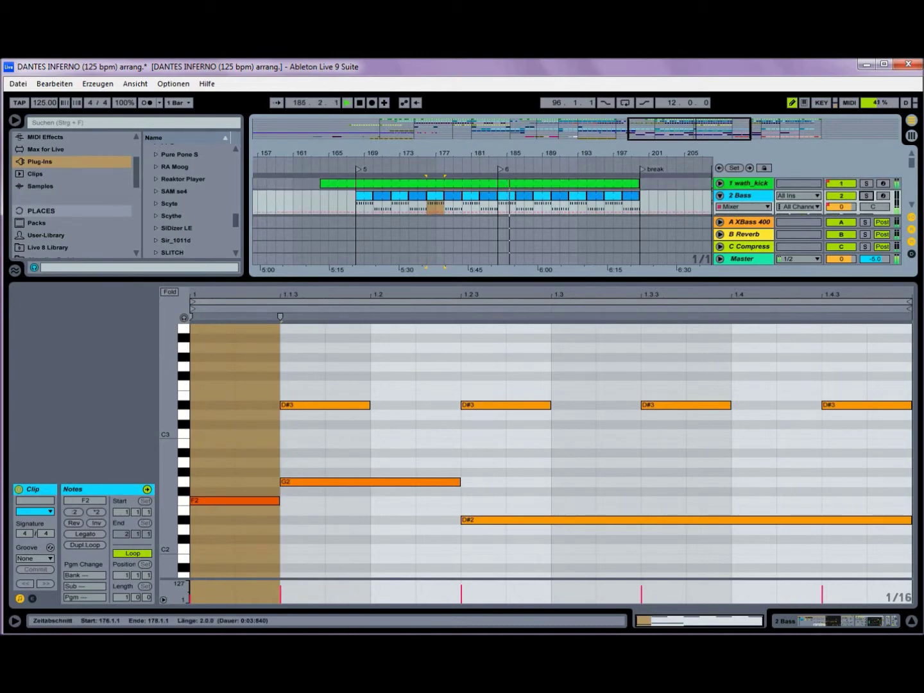
{"action": "scroll", "coordinate": [482, 200], "scroll_direction": "down", "scroll_amount": 2}
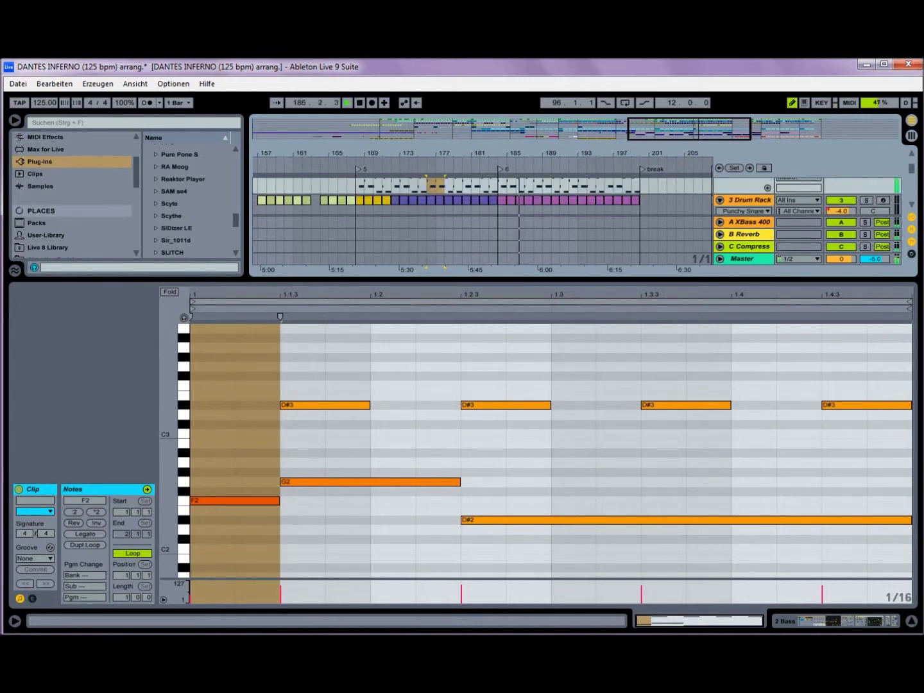
{"action": "left_click_drag", "start_coordinate": [482, 281], "coordinate": [482, 476]}
{"action": "scroll", "coordinate": [481, 288], "scroll_direction": "up", "scroll_amount": 2}
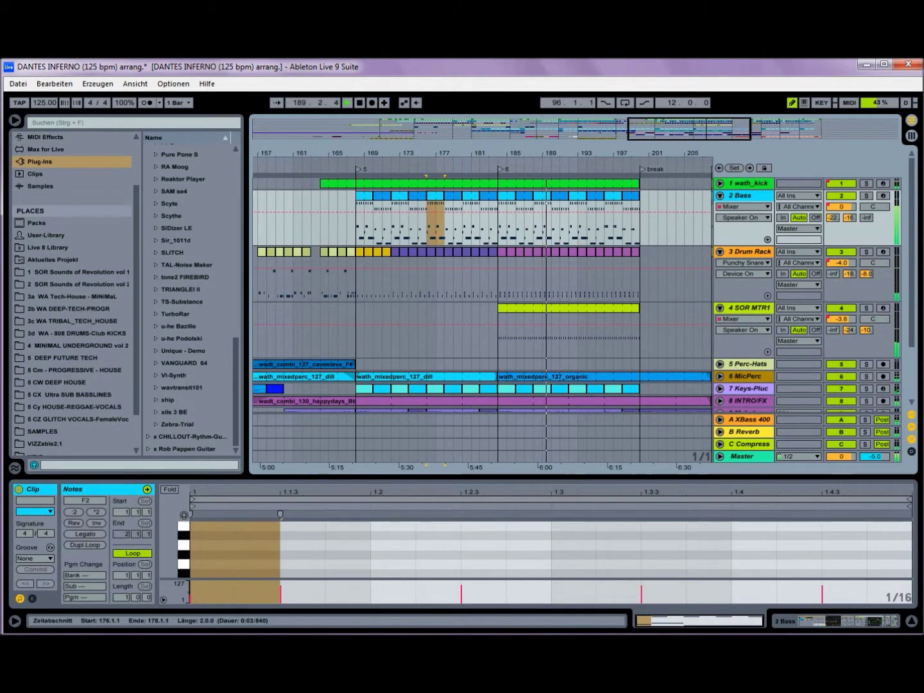
Fold the SOR MTR1, Drum Rack, Bass and Melody tracks in the arrangement.
{"action": "left_click", "coordinate": [720, 308]}
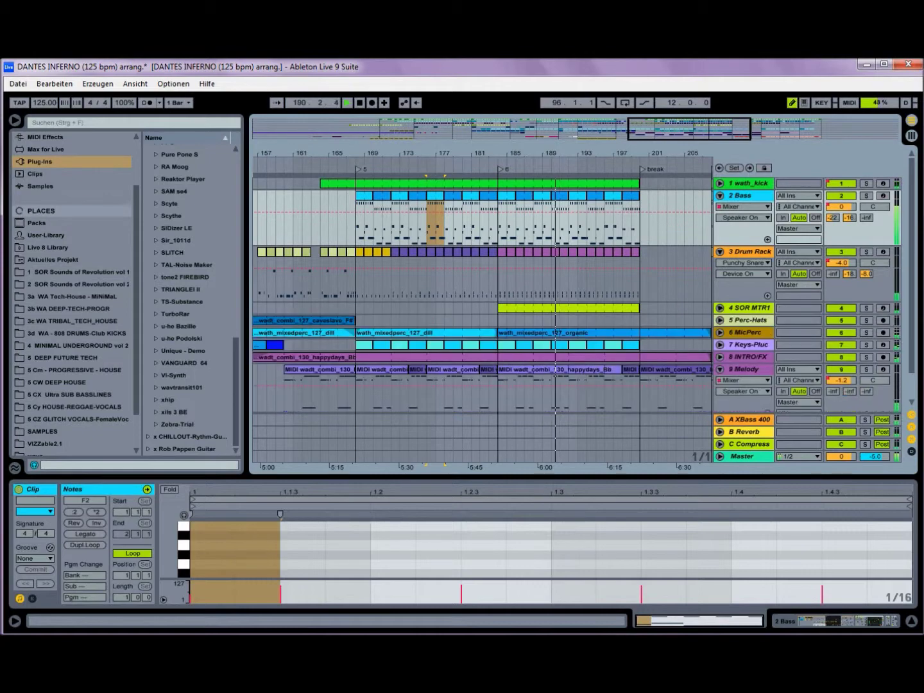
{"action": "left_click", "coordinate": [719, 252]}
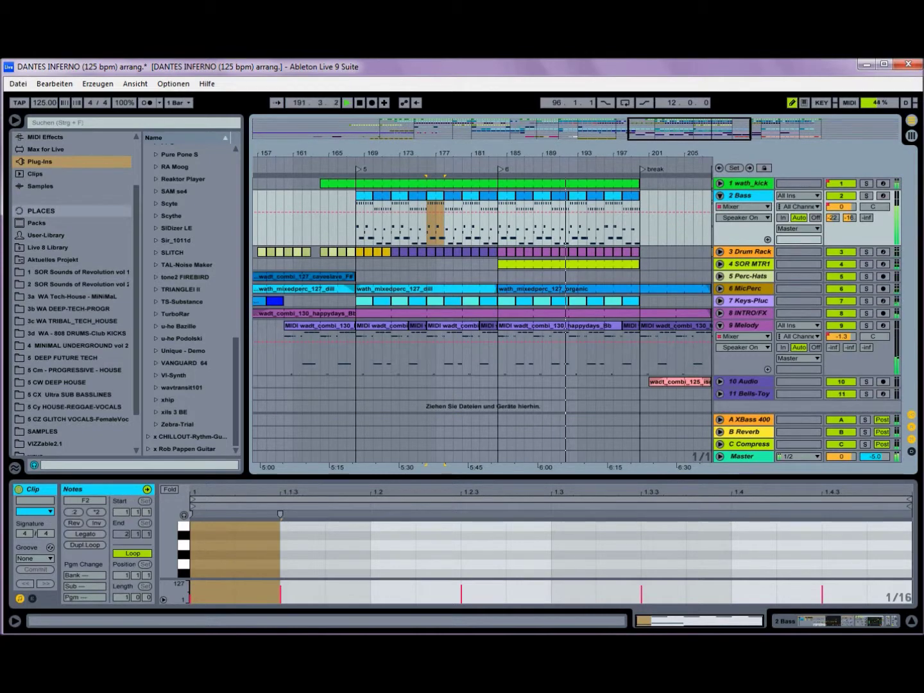
{"action": "left_click", "coordinate": [720, 195]}
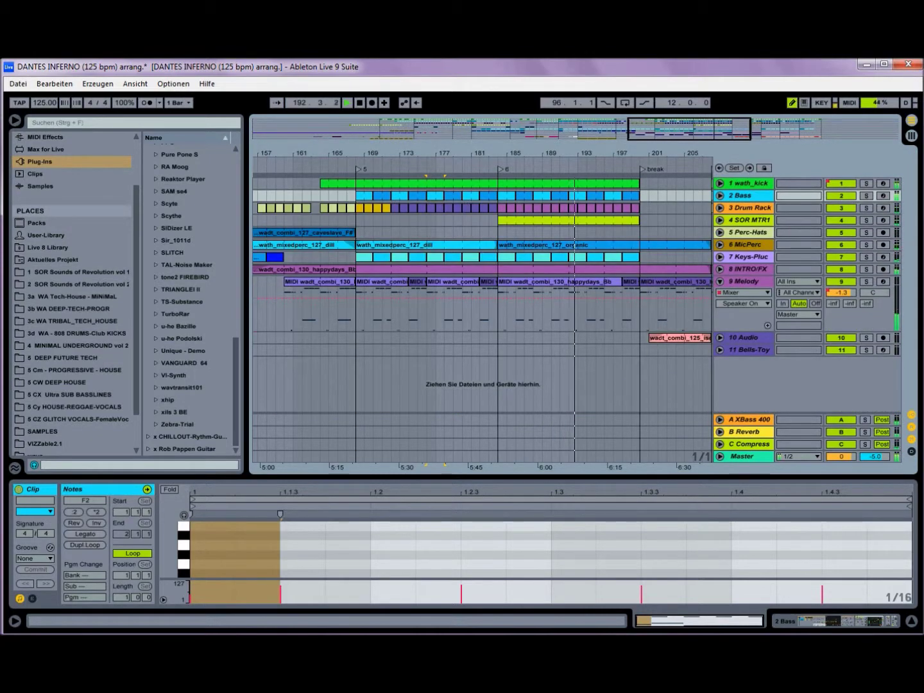
{"action": "left_click", "coordinate": [720, 281]}
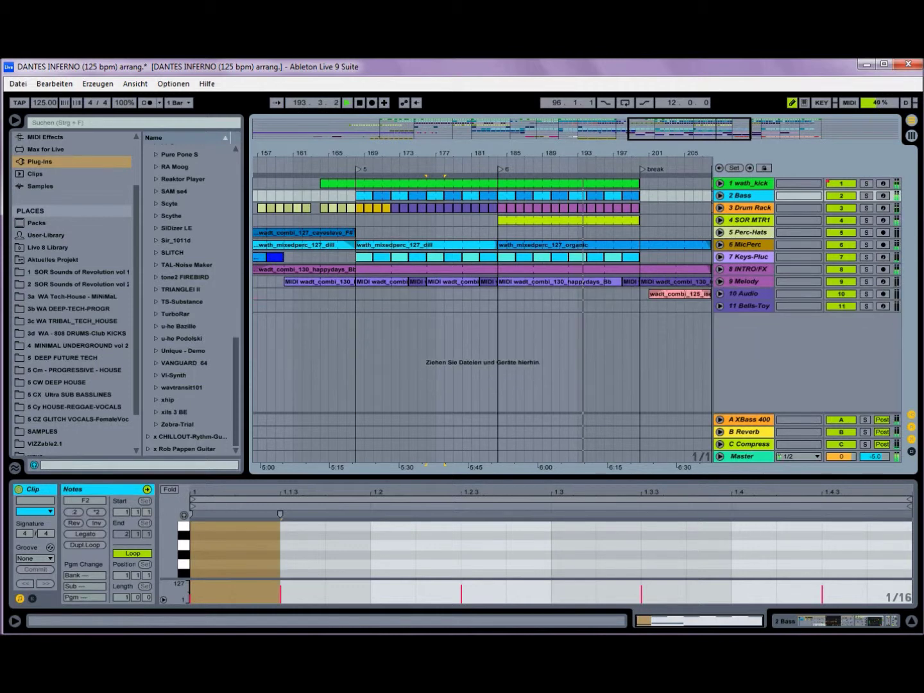
Listen to the Melody track soloed, and the INTRO/FX and Audio tracks soloed together, with the arrangement's end in view.
{"action": "left_click", "coordinate": [865, 281]}
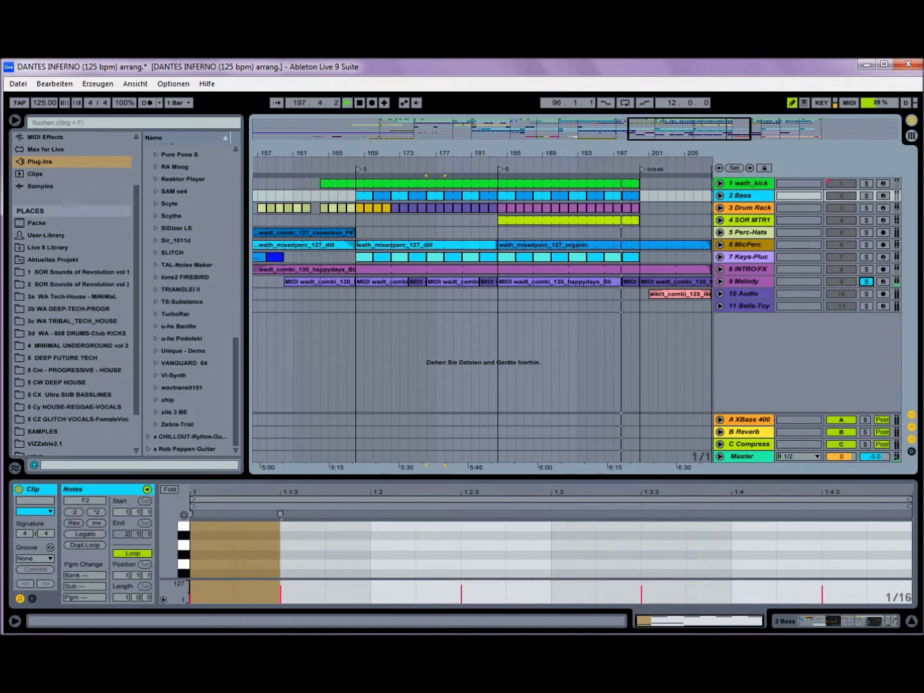
{"action": "left_click", "coordinate": [866, 281]}
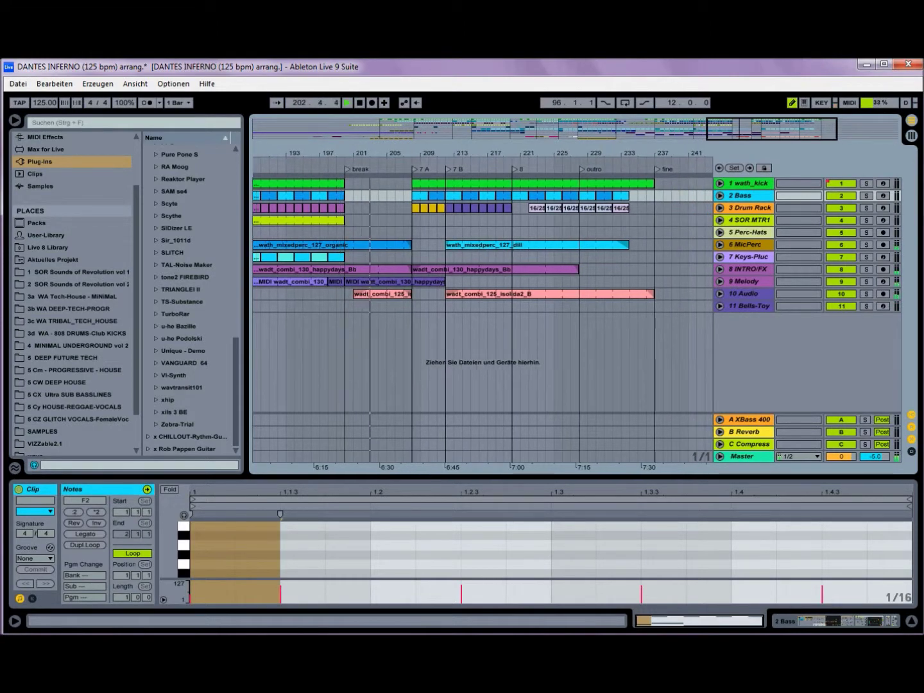
{"action": "left_click_drag", "start_coordinate": [704, 129], "coordinate": [327, 129]}
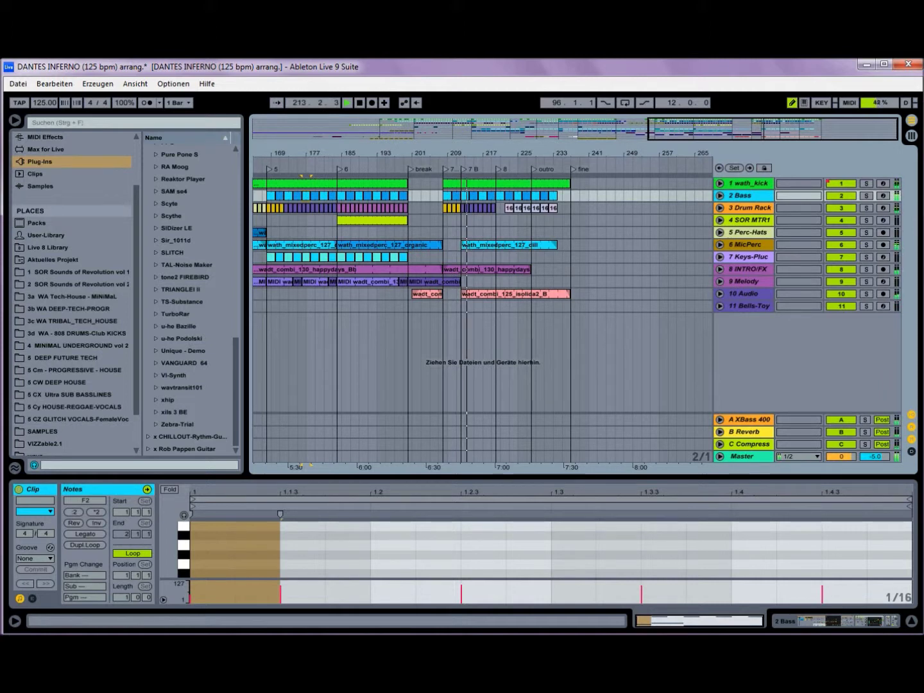
{"action": "left_click", "coordinate": [867, 294]}
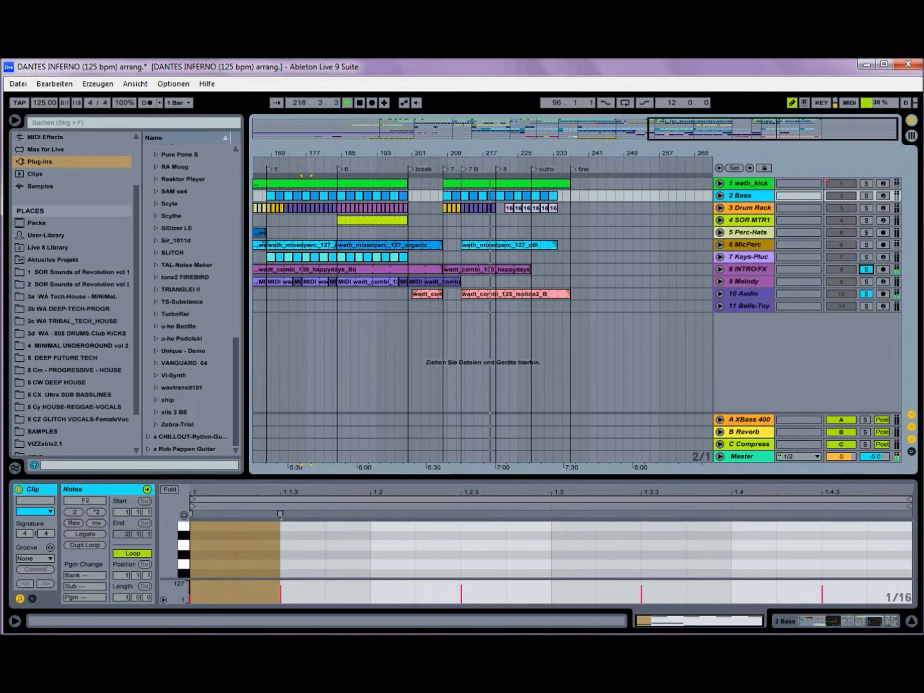
{"action": "left_click", "coordinate": [866, 294]}
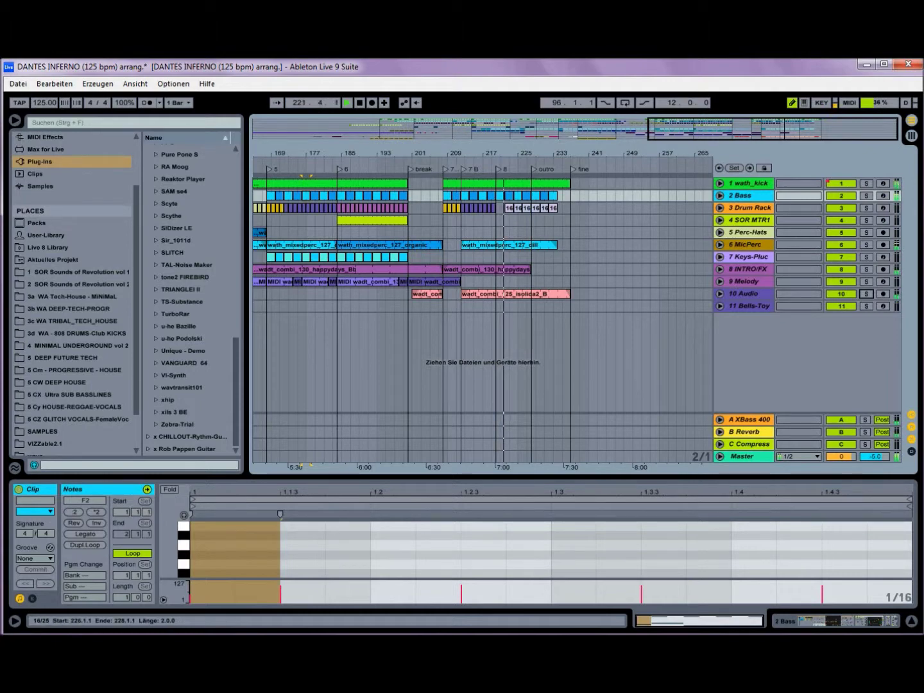
Examine the Drum Rack clip 16/25 after marker 8 and a clip in section 7 B in the enlarged note editor, with the track unfolded.
{"action": "left_click", "coordinate": [518, 208]}
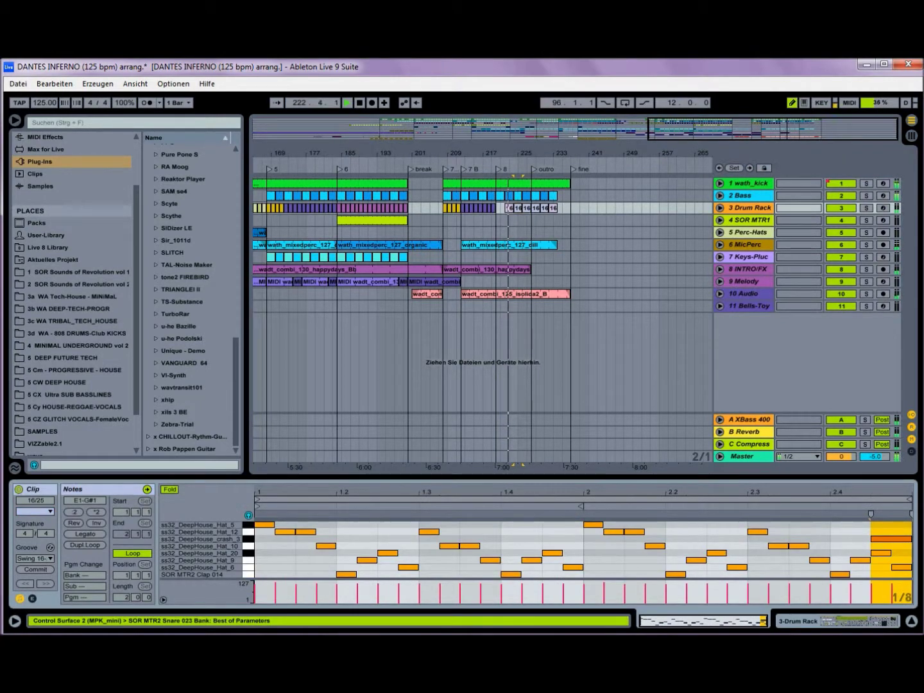
{"action": "left_click_drag", "start_coordinate": [514, 477], "coordinate": [513, 336]}
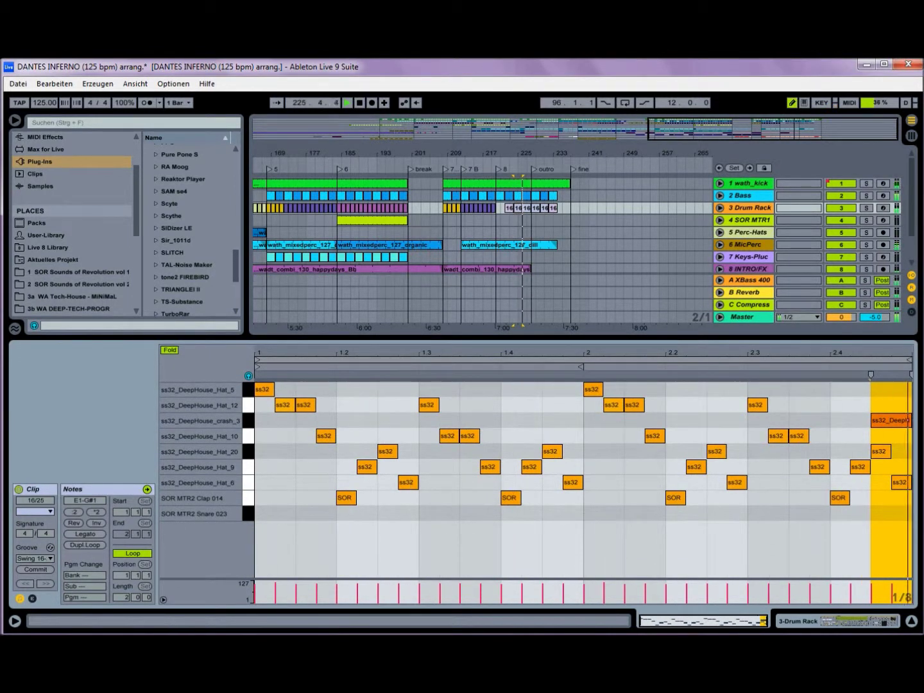
{"action": "left_click", "coordinate": [720, 208]}
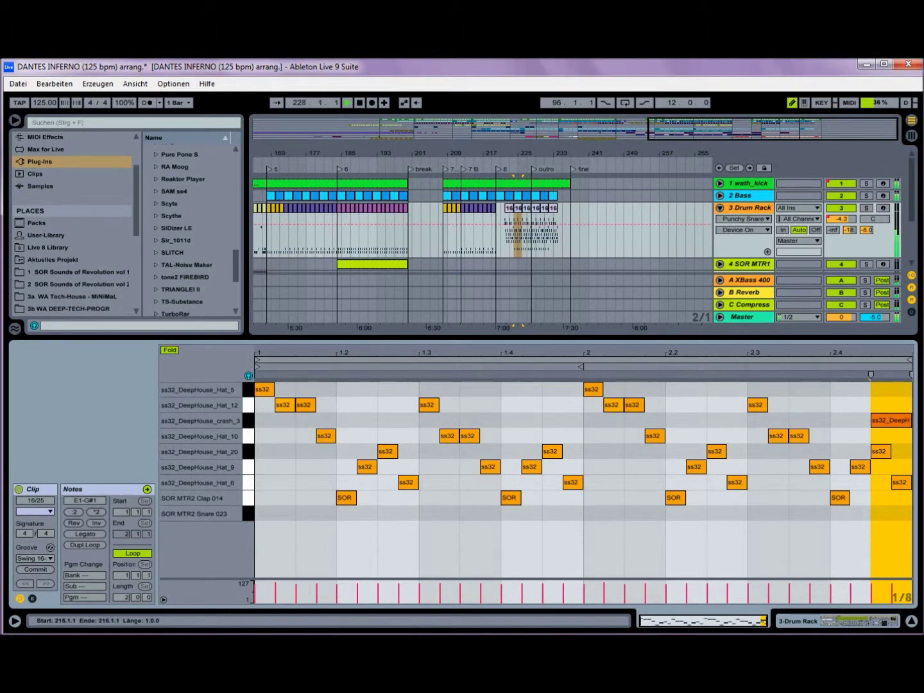
{"action": "left_click", "coordinate": [475, 209]}
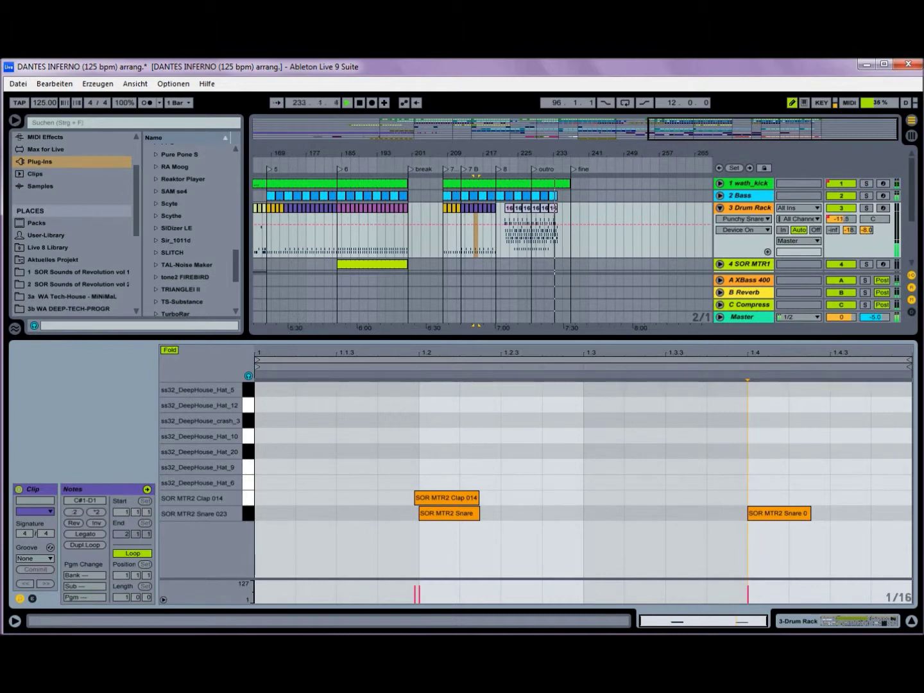
{"action": "left_click_drag", "start_coordinate": [462, 339], "coordinate": [462, 476]}
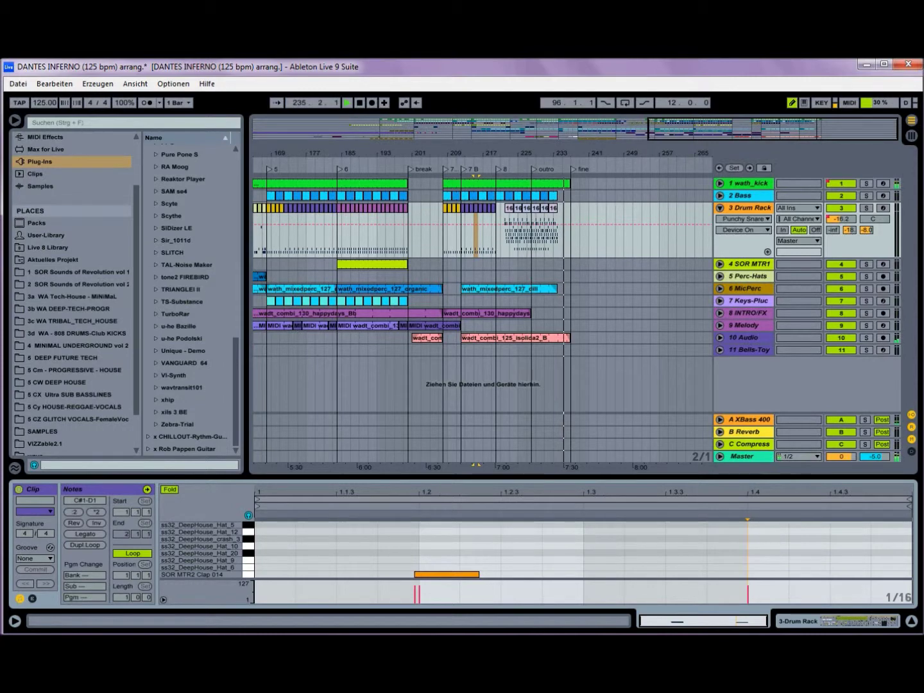